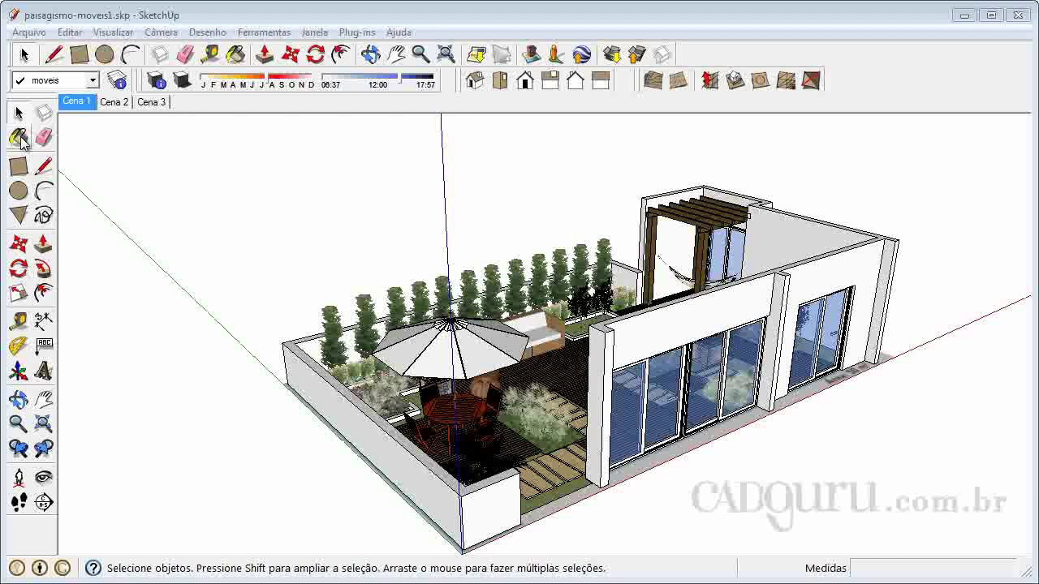
Step: Activate Paint Bucket and switch the materials browser to the 'No modelo' collection
click(18, 138)
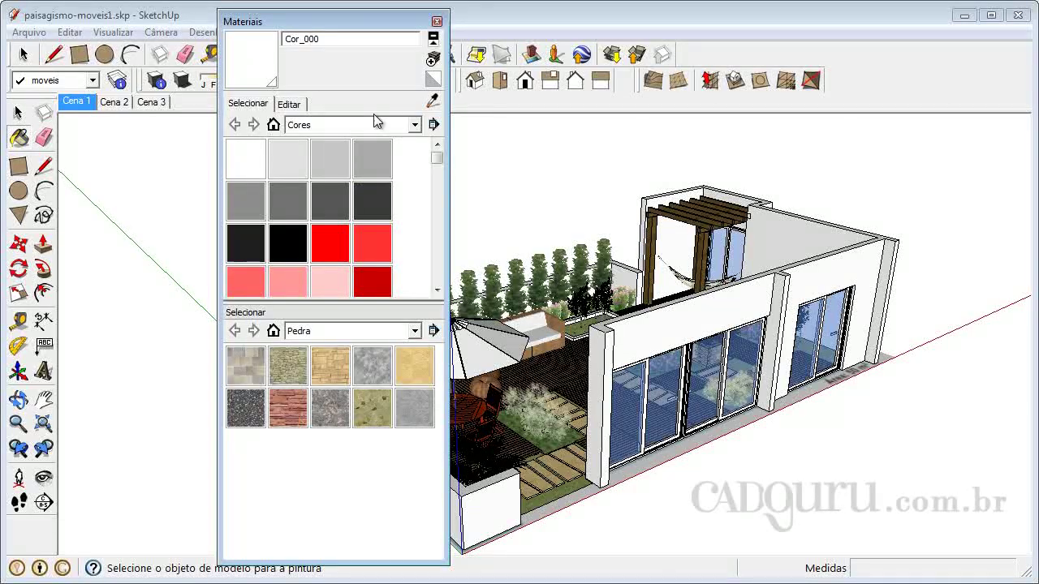
click(380, 331)
drag(416, 412, 416, 376)
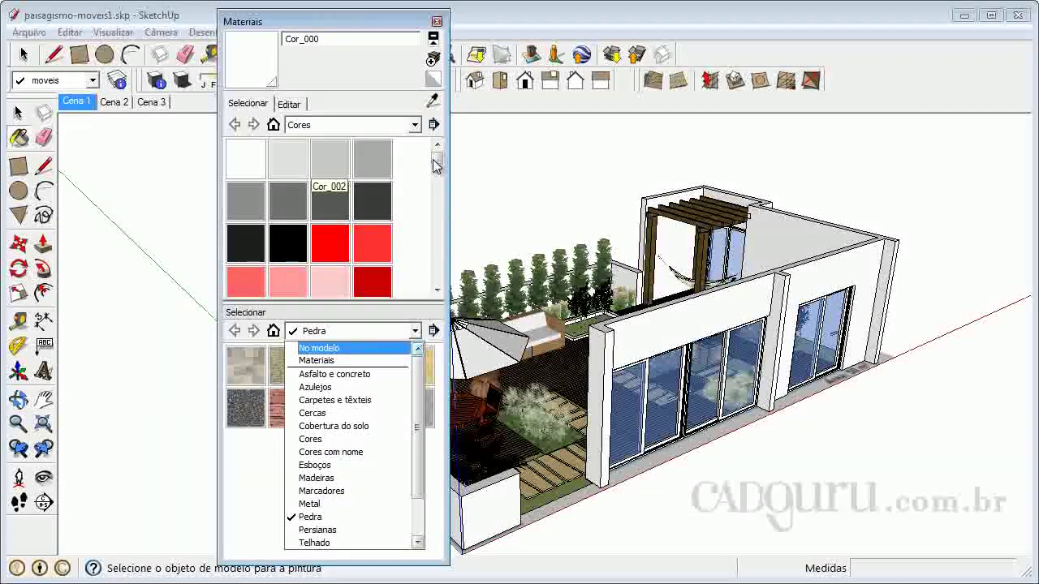
click(439, 185)
mouse_move(437, 157)
mouse_down()
mouse_move(437, 209)
mouse_move(436, 156)
mouse_up()
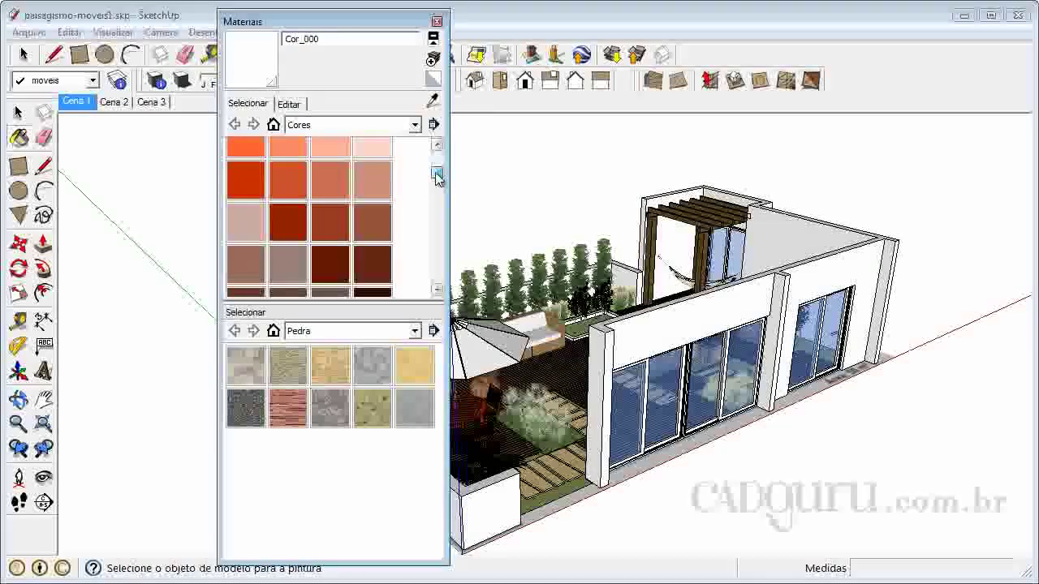
click(415, 331)
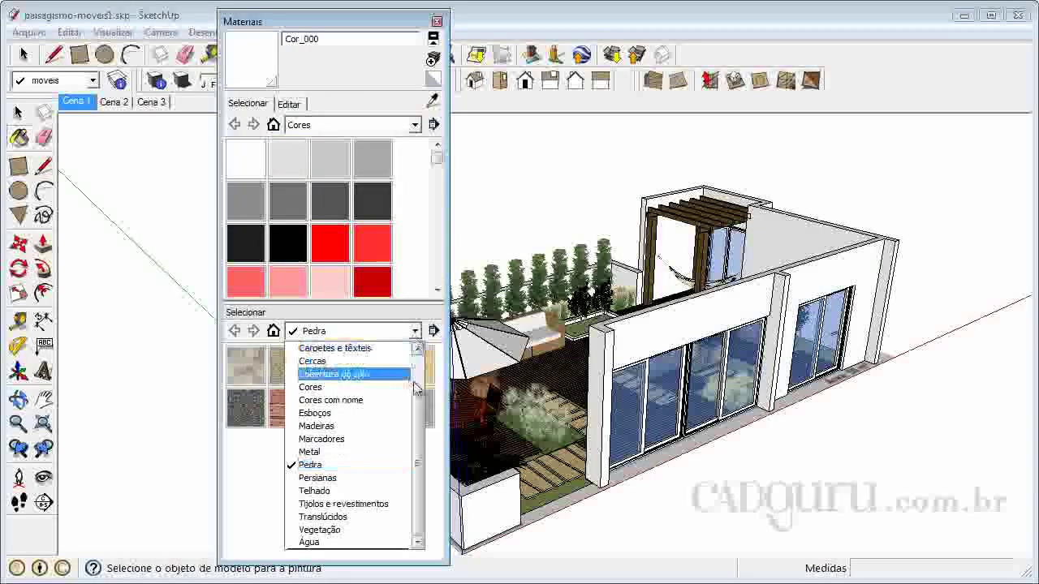
scroll(357, 365, up, 3)
click(313, 348)
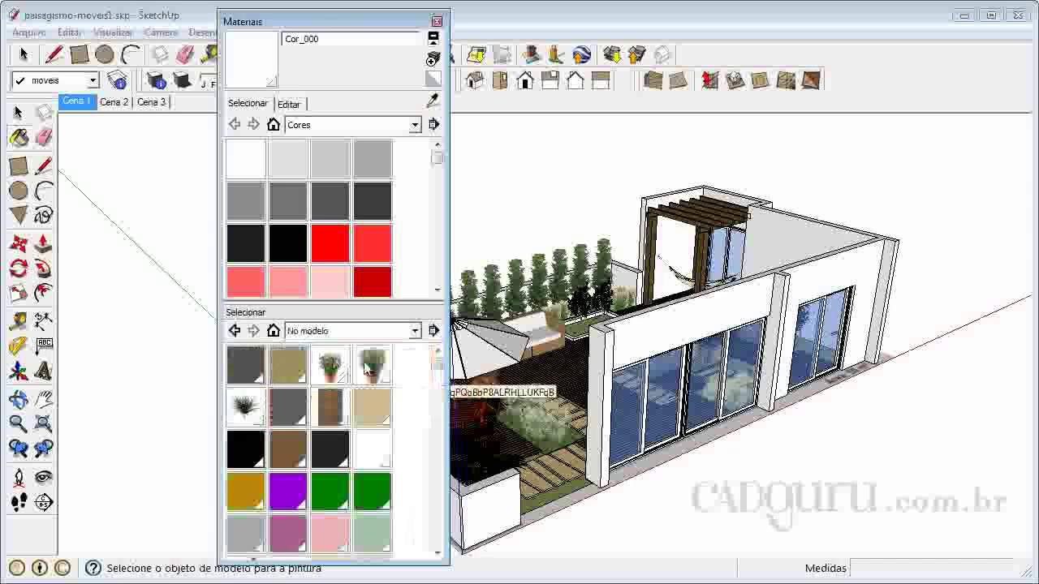
Step: Paint the low terrace perimeter walls with the model's tan material
click(291, 370)
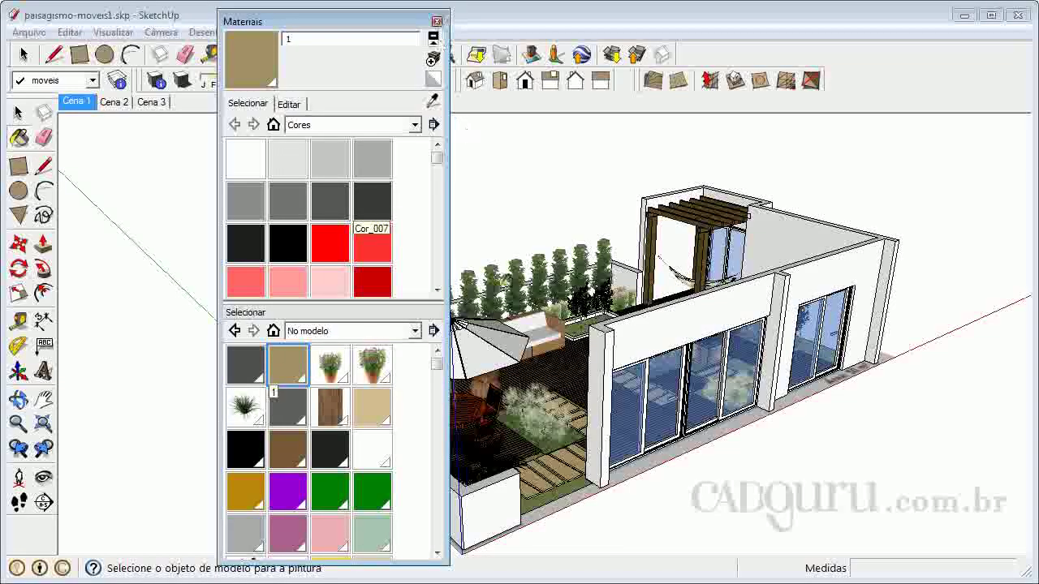
drag(405, 21, 225, 25)
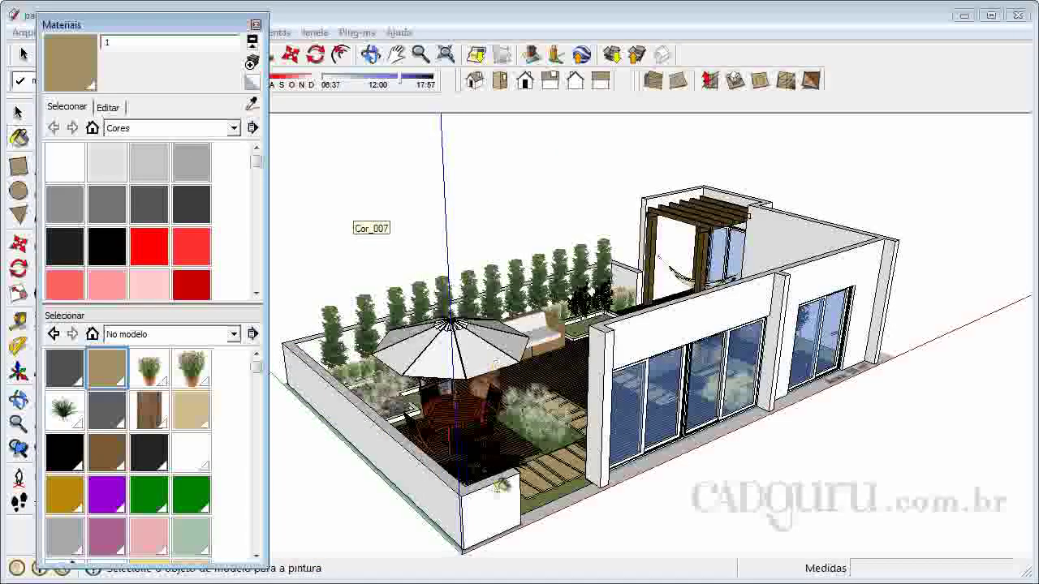
click(358, 358)
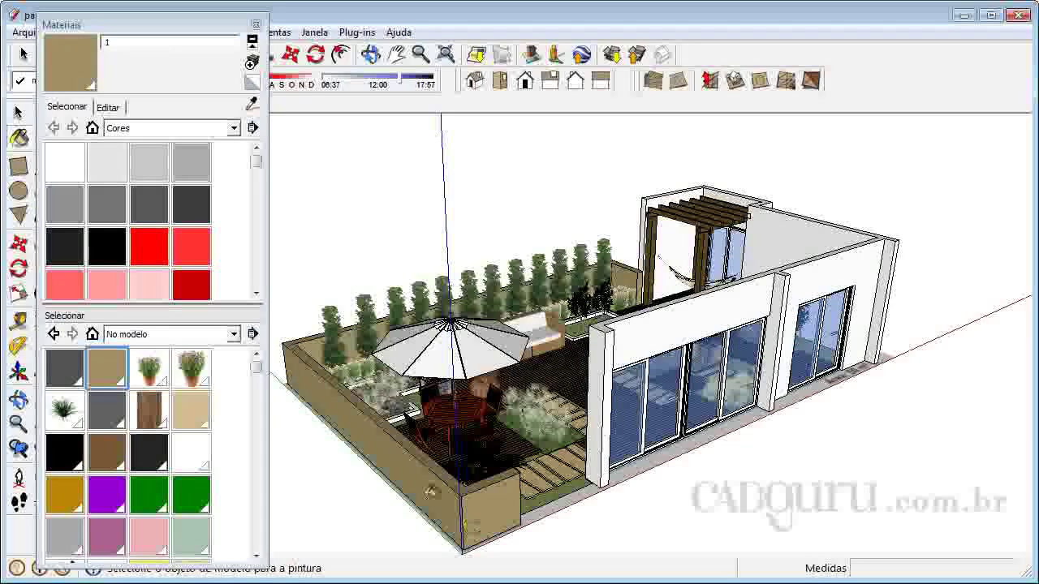
Step: Paint the house walls Beige, then try Cor_D15, Cor_D16 and settle on Cor_D10
click(195, 423)
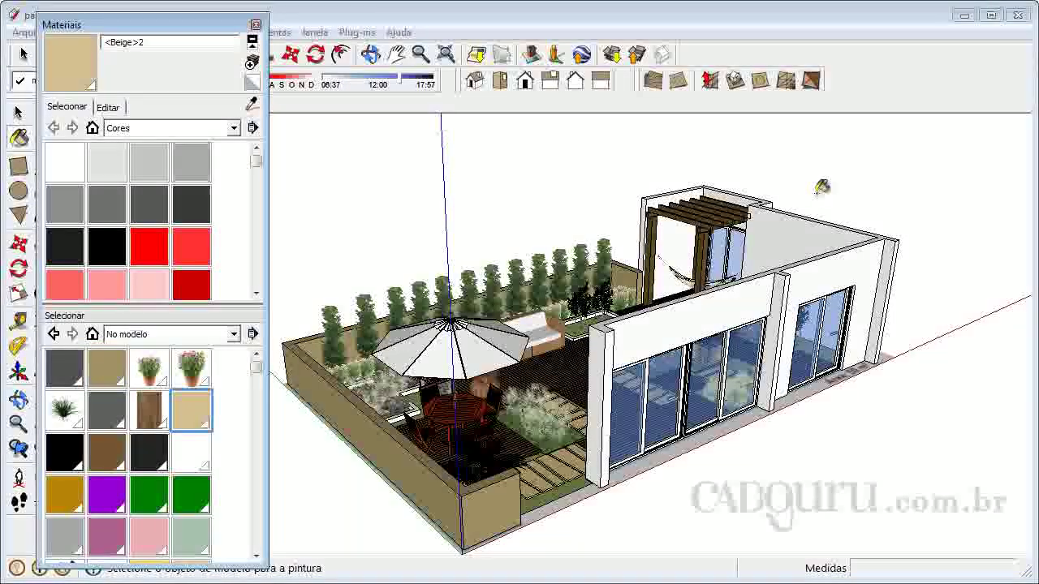
click(804, 219)
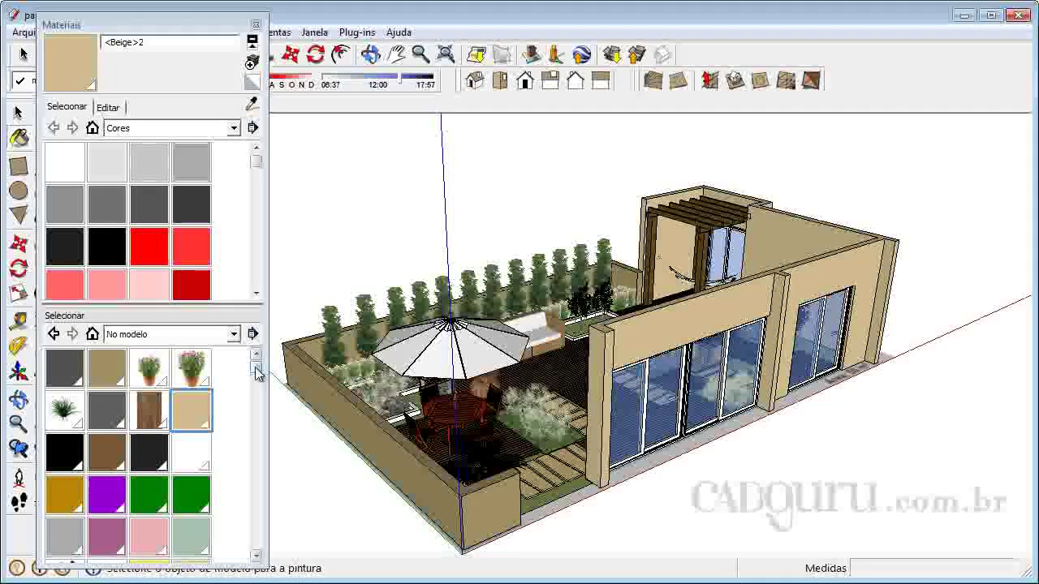
mouse_move(257, 373)
mouse_down()
mouse_move(276, 531)
mouse_move(283, 446)
mouse_up()
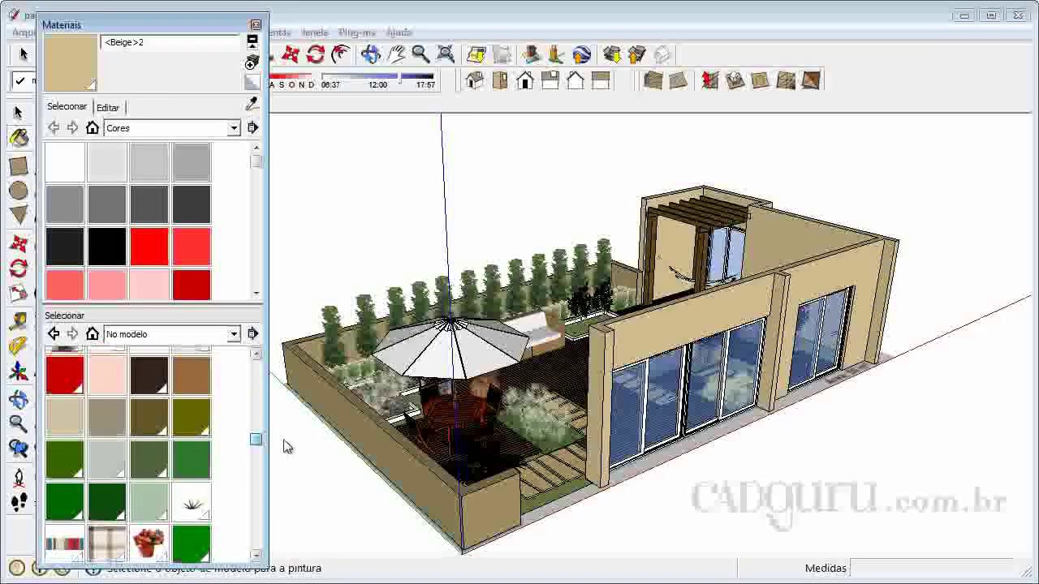
click(124, 419)
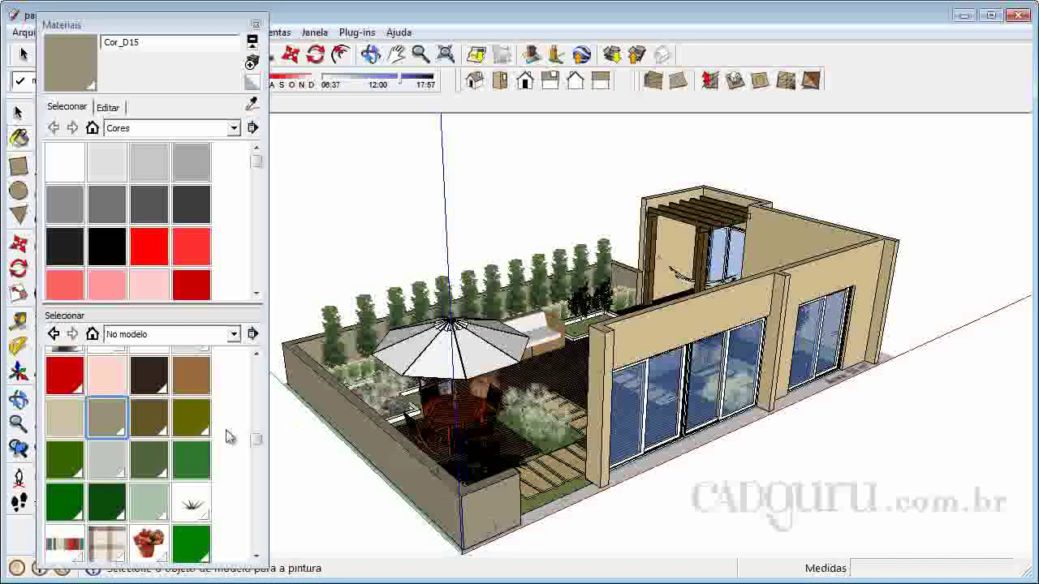
click(69, 420)
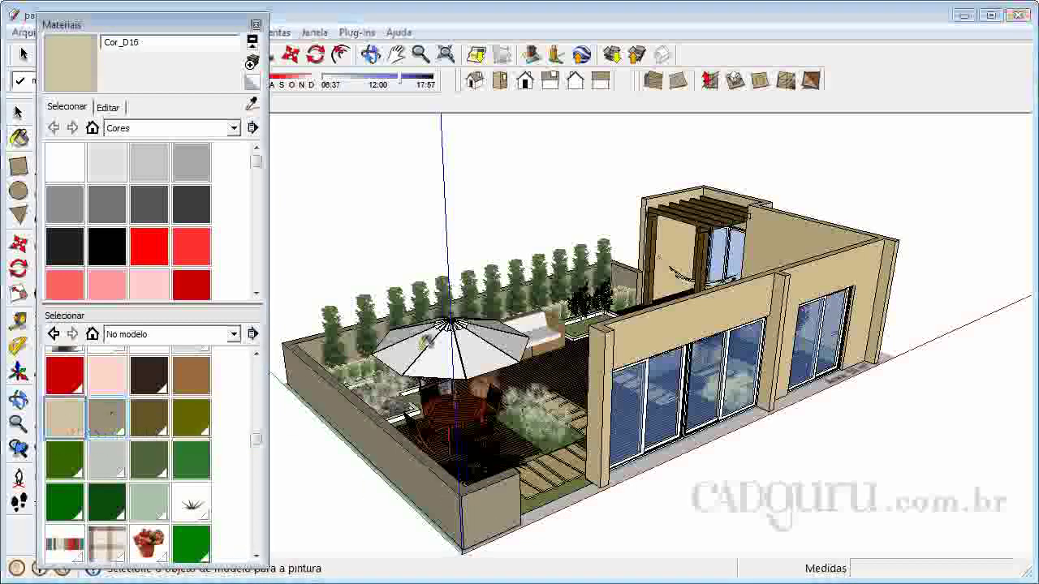
alt+click(813, 236)
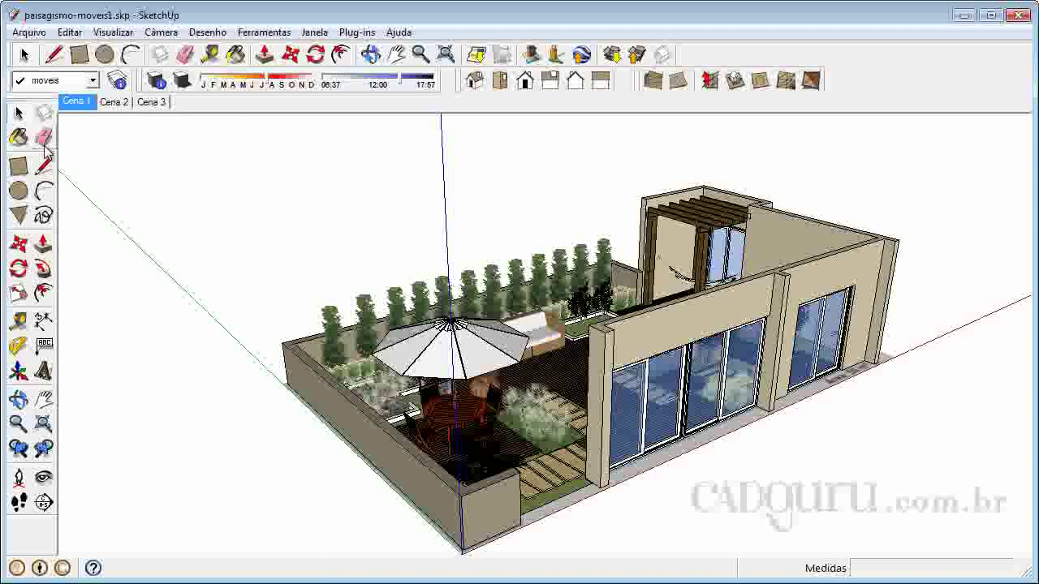
Step: Close the Materials panel, orbit to the opposite side, then return to the Cena 1 scene
click(19, 113)
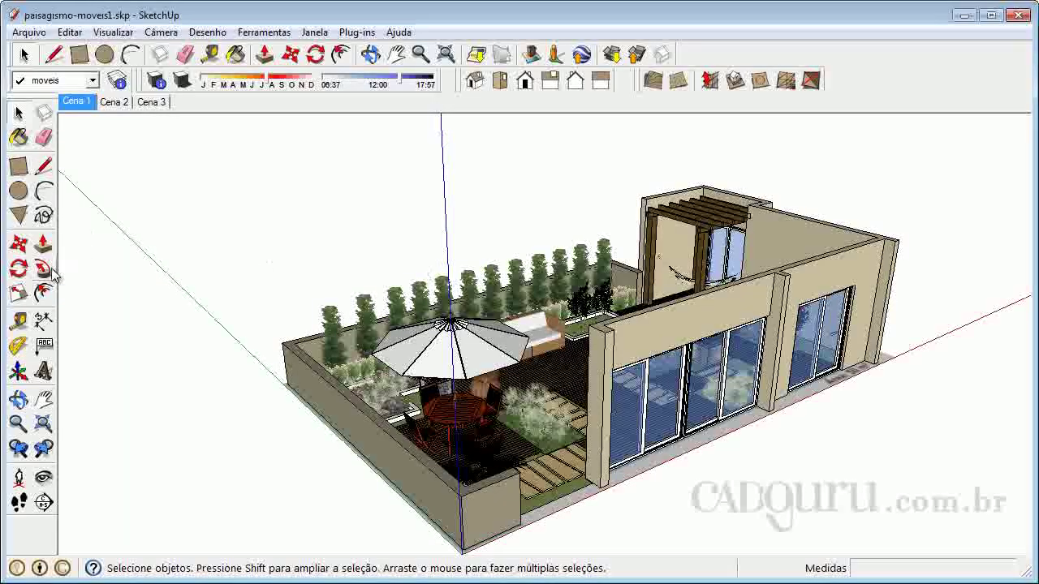
click(20, 401)
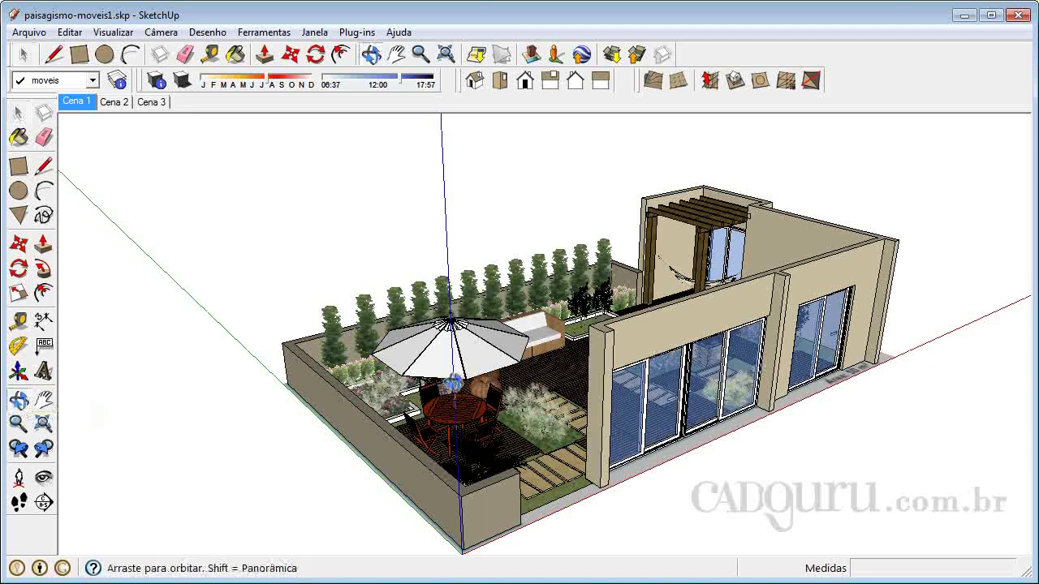
drag(580, 398, 867, 406)
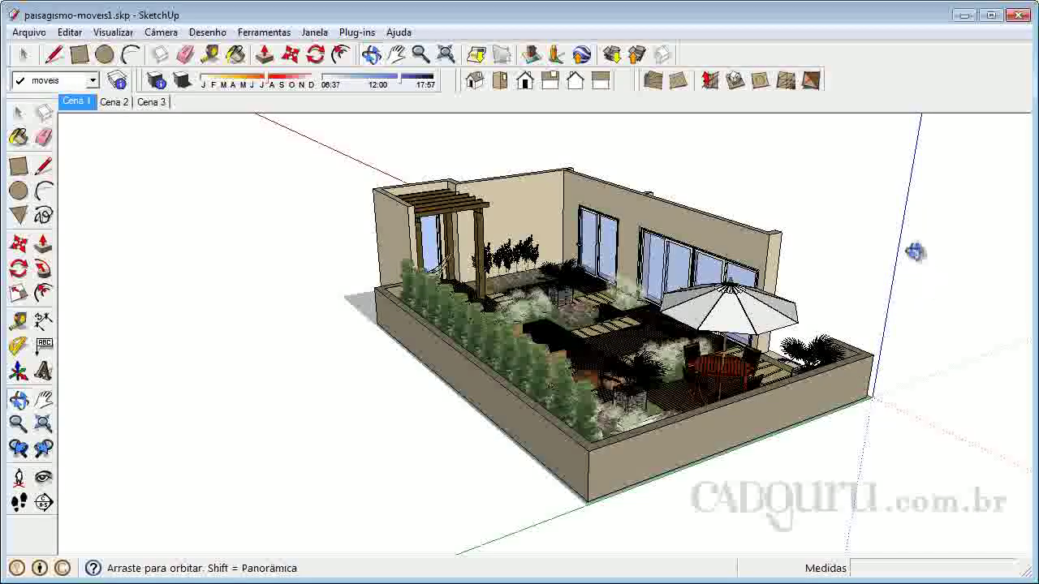
click(76, 103)
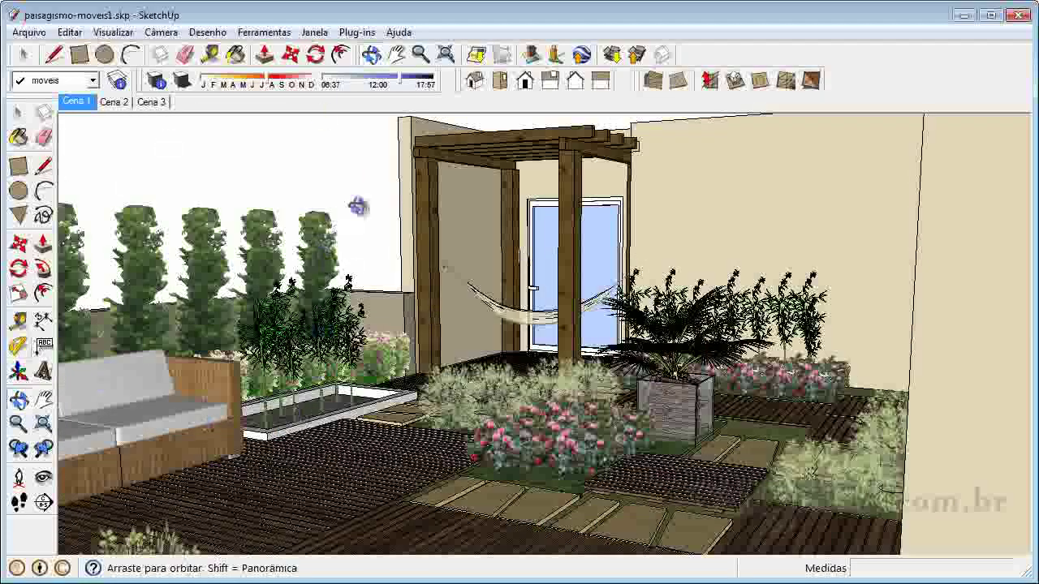
click(18, 112)
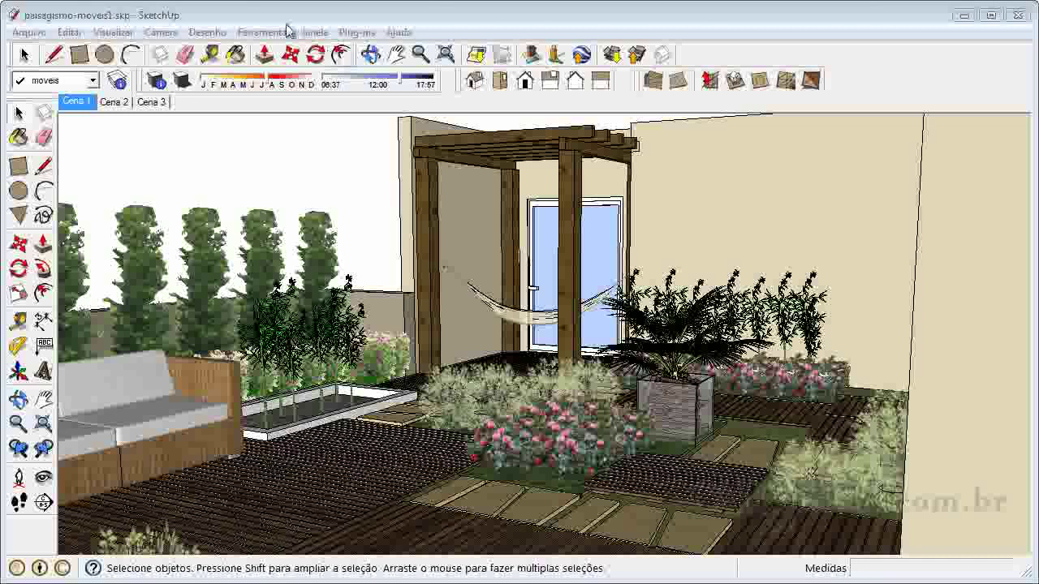
Step: Open the Estilos panel from the Janela menu and place it at the right of the view
click(316, 34)
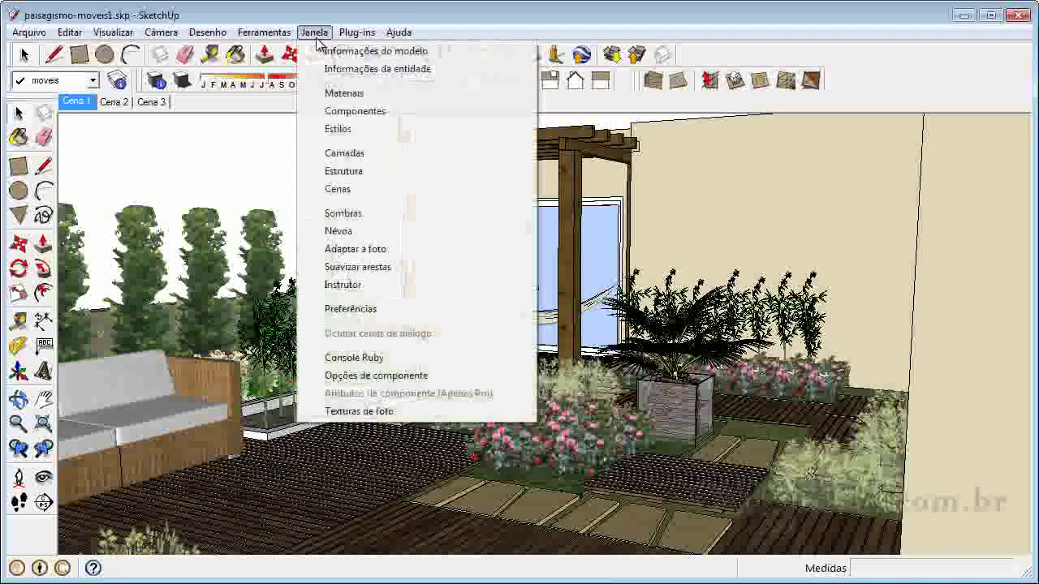
click(353, 132)
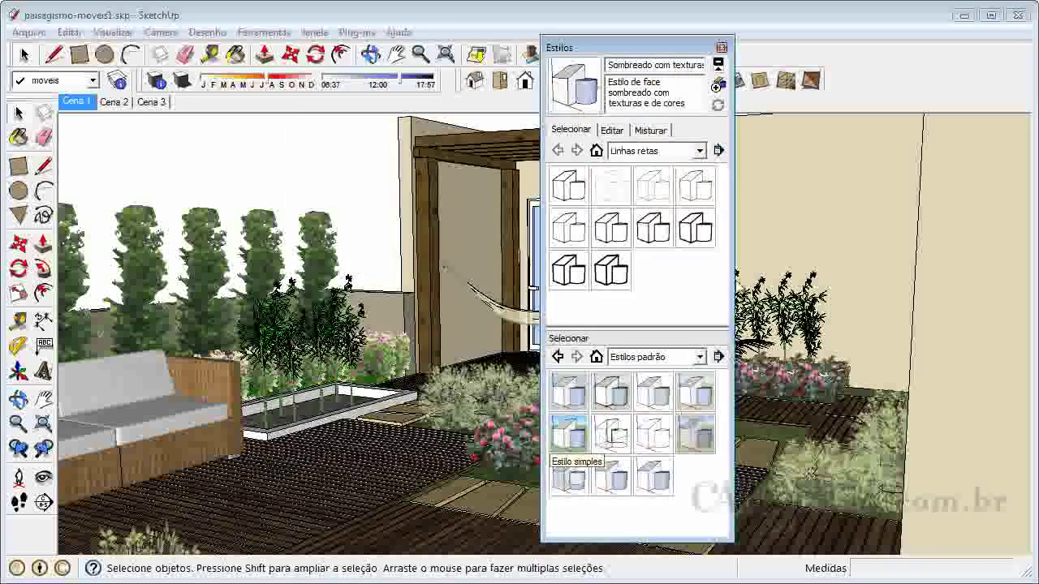
drag(632, 51, 866, 74)
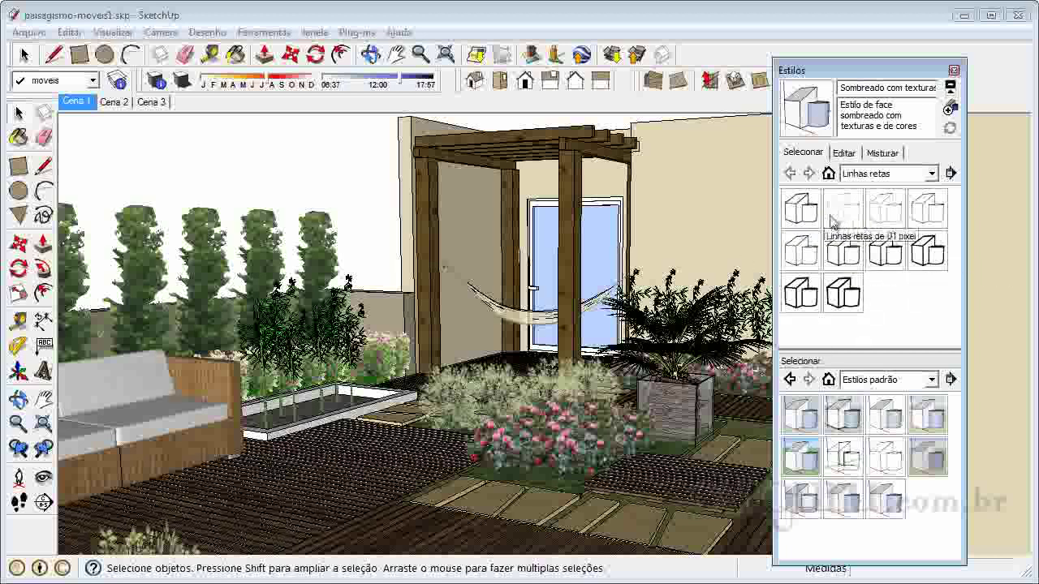
Step: Try the 5, 10 and 7-pixel straight-line styles and Linha oculta, then apply Estilo de engenharia
click(809, 219)
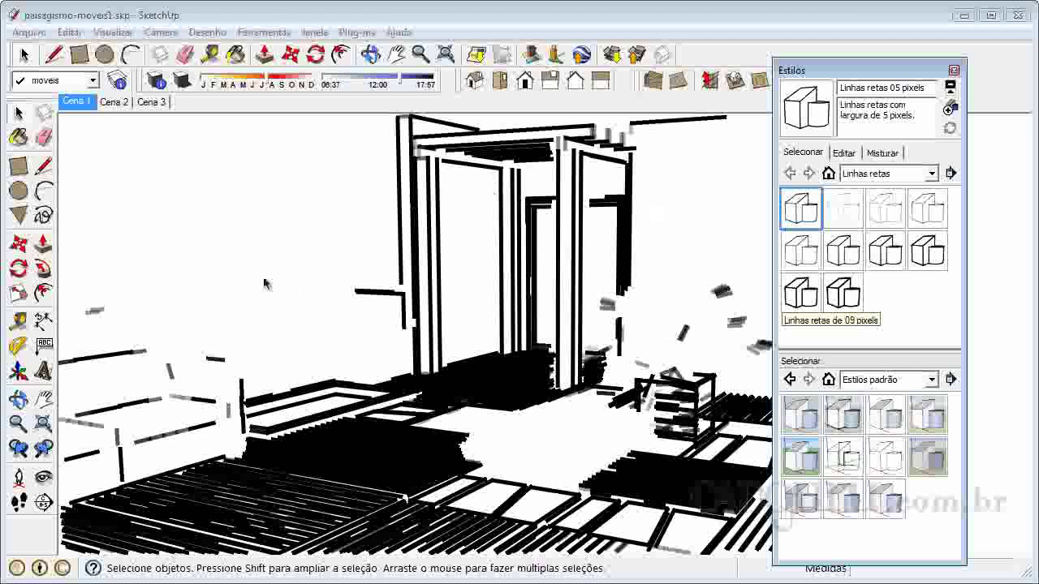
click(843, 293)
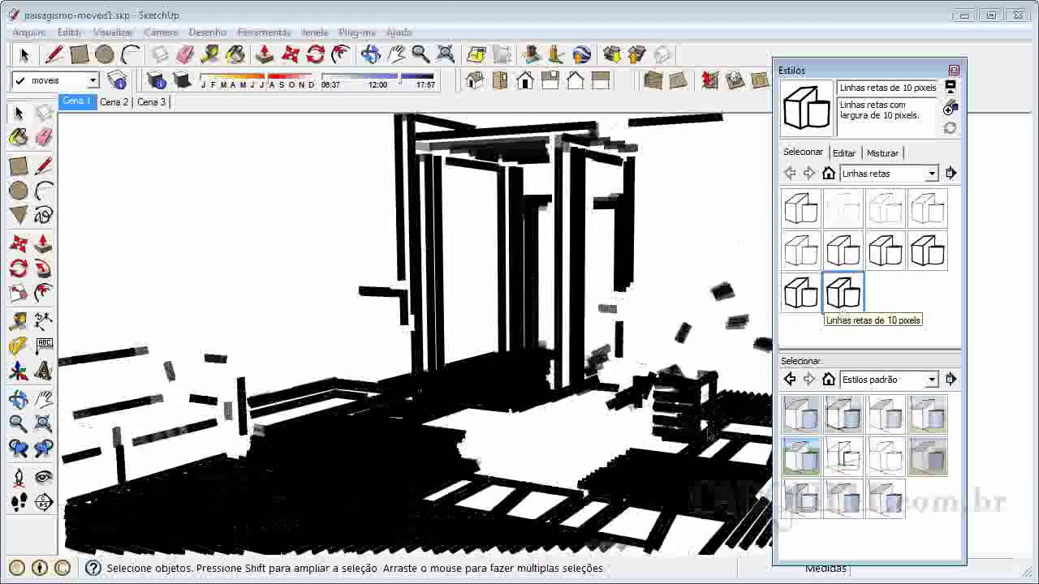
click(885, 254)
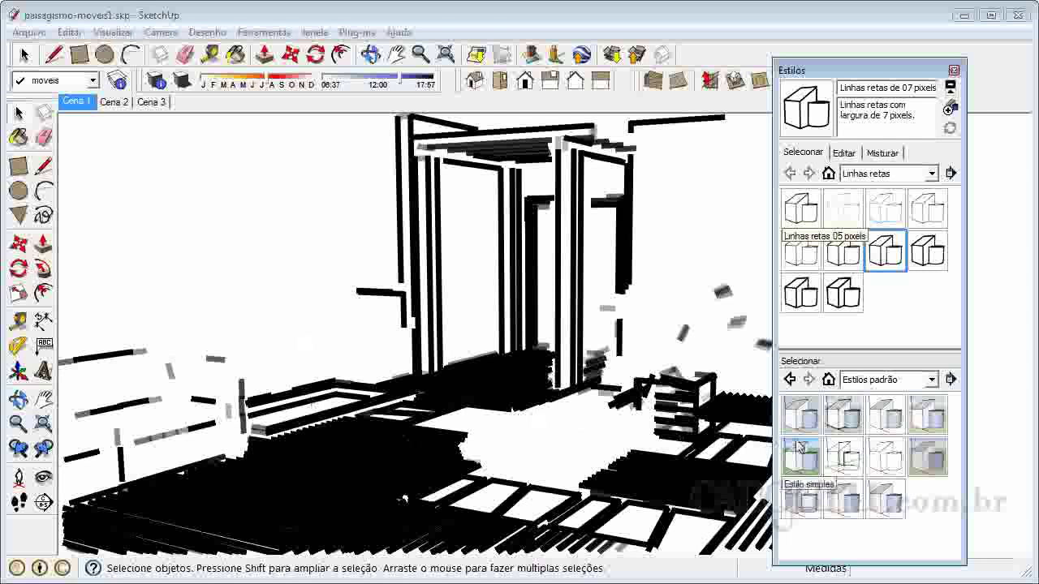
click(892, 461)
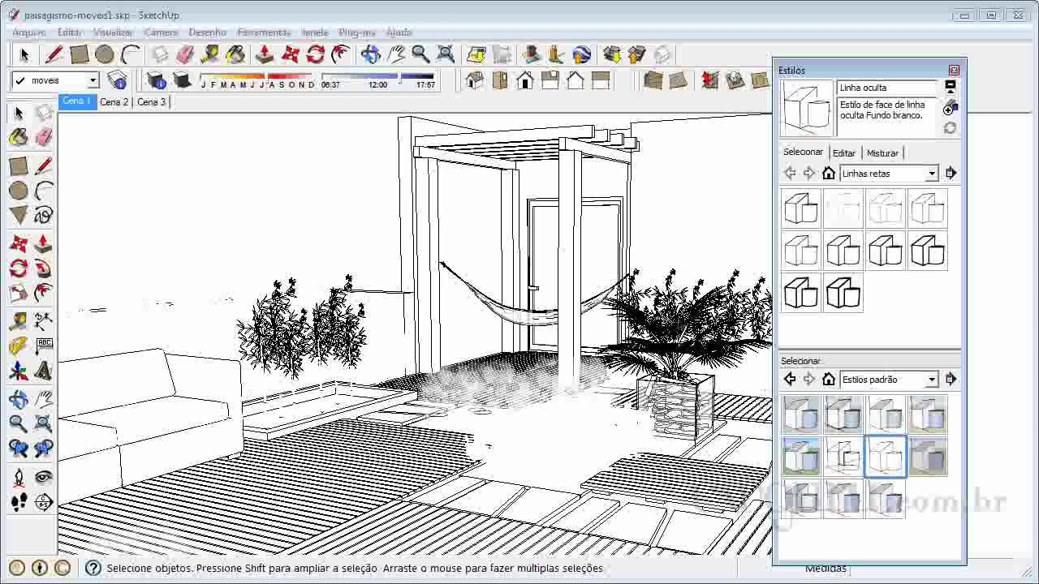
click(887, 418)
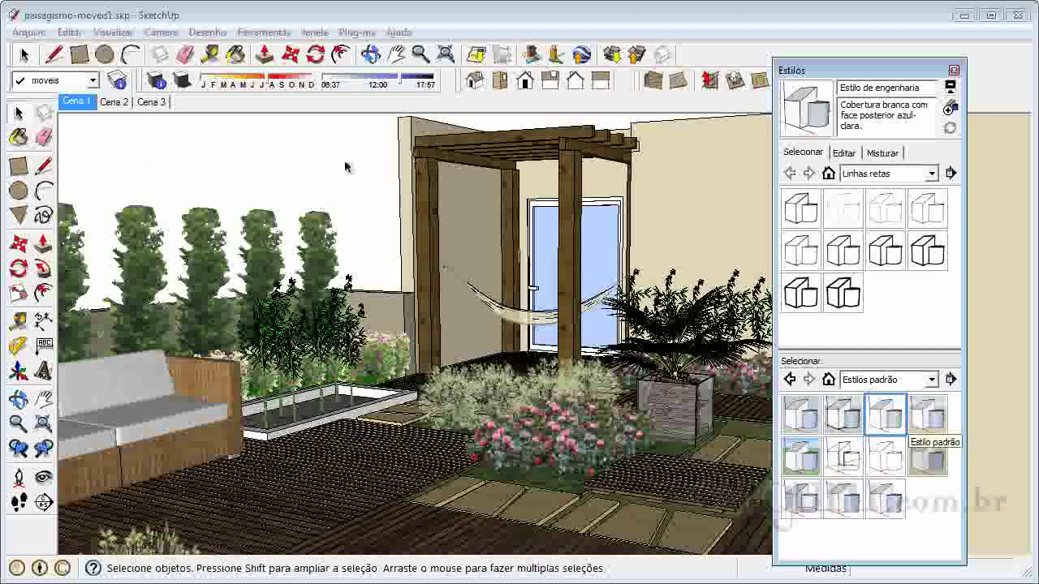
Step: Open the style's Editar options, then the Misturar mixing options in the Styles panel
click(851, 155)
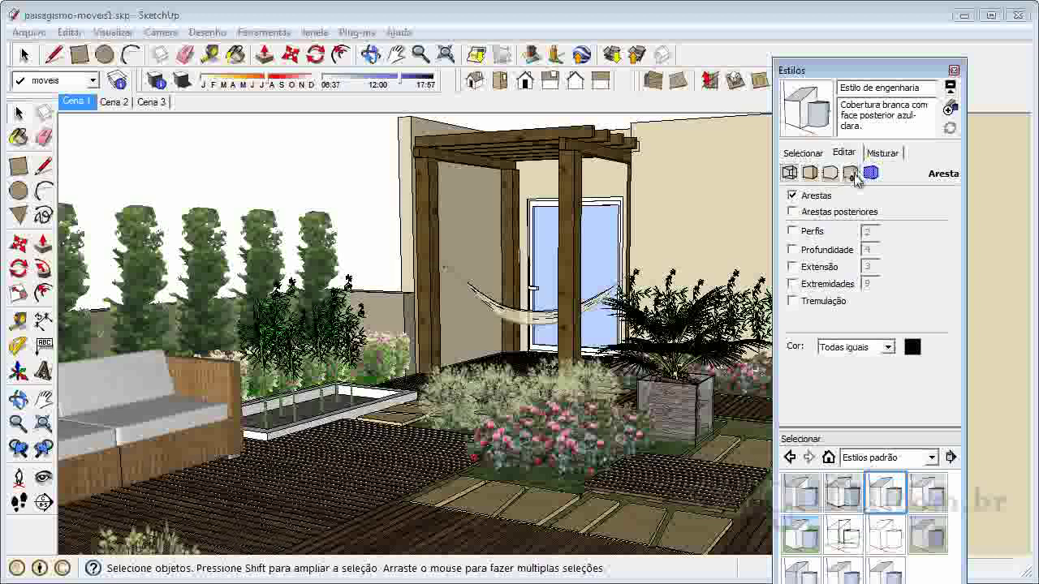
click(884, 152)
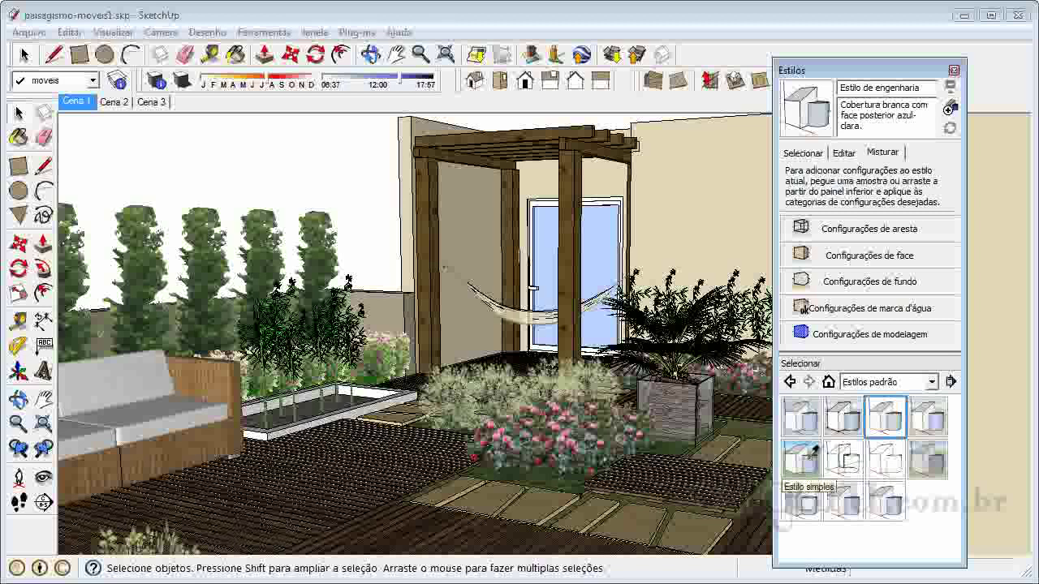
Step: Try a sky-and-ground background, then a sampled grey sky, in the background settings
click(846, 283)
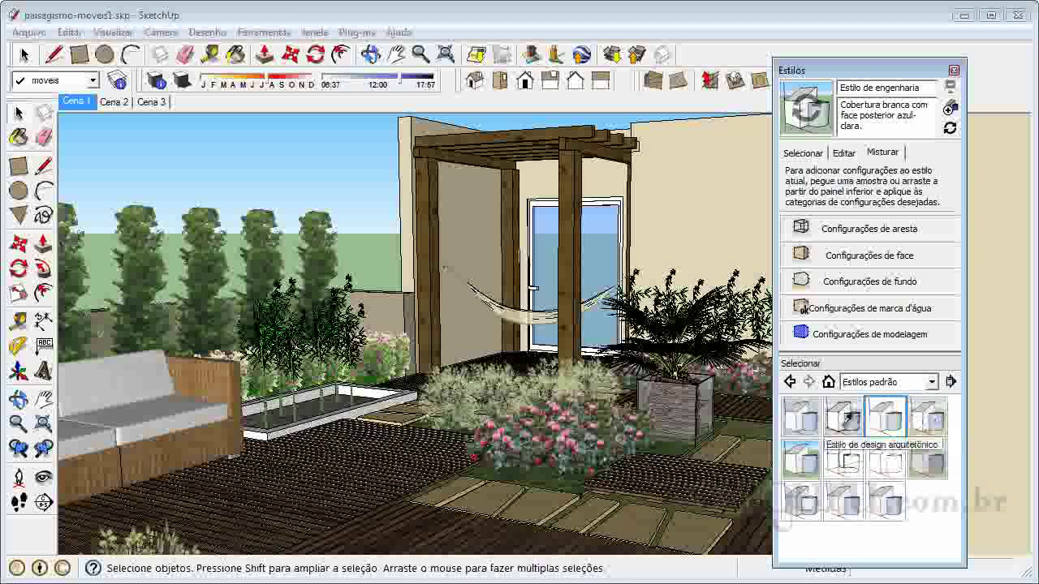
click(850, 286)
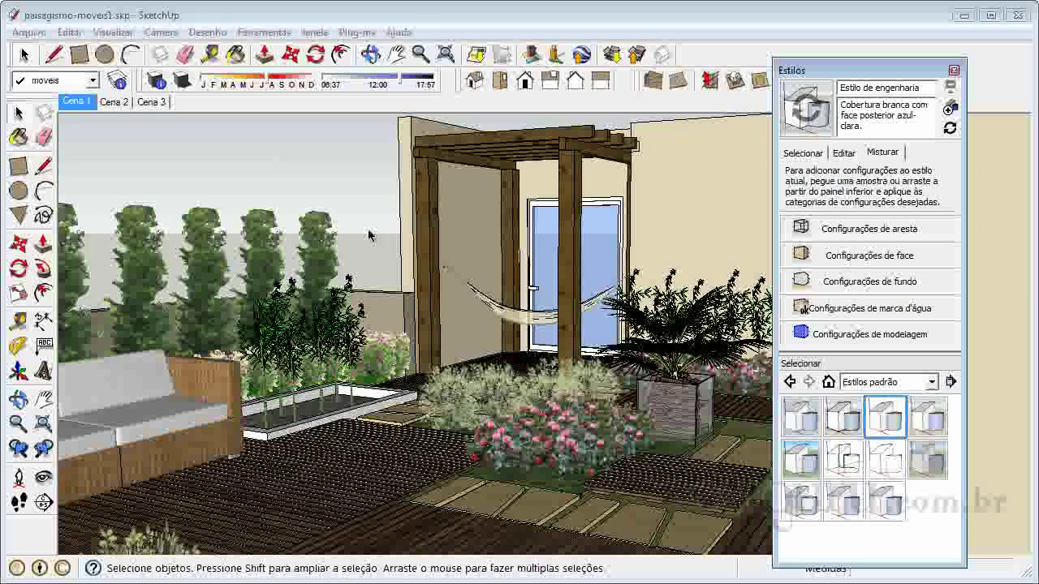
click(911, 383)
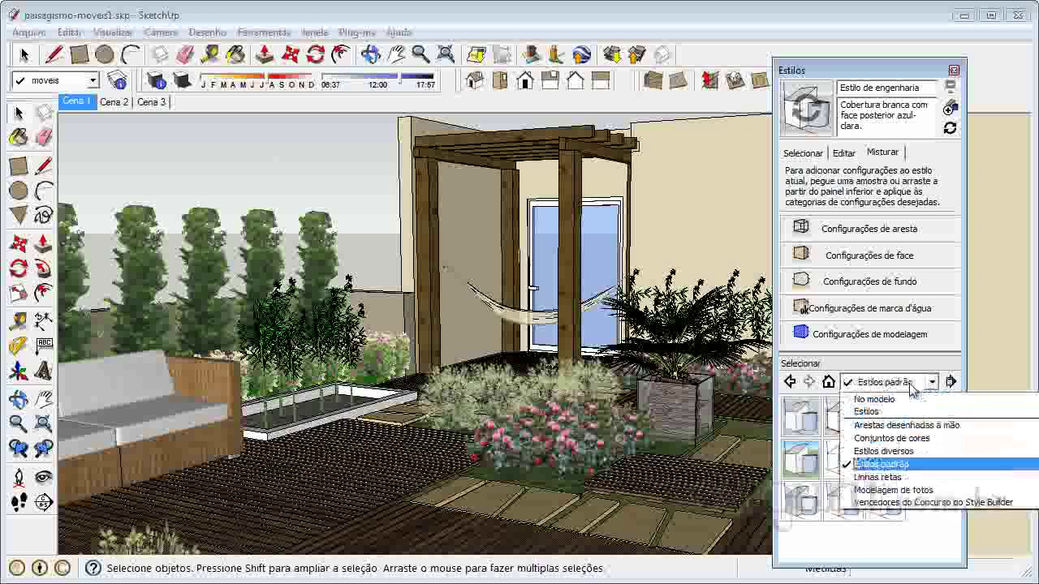
click(910, 390)
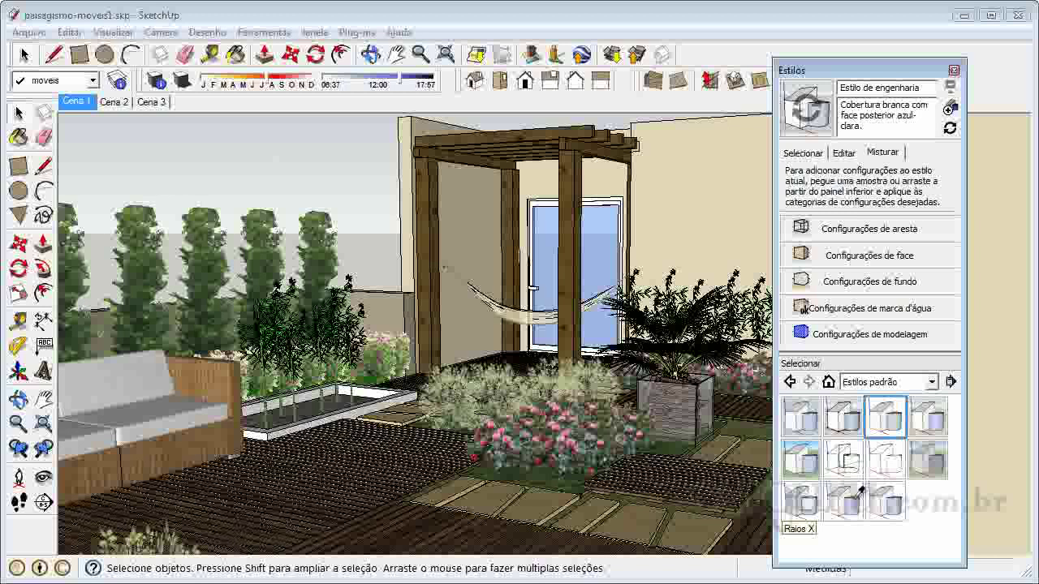
Step: Apply the Sombreado com texturas style and go back to the Misturar collection list
click(930, 421)
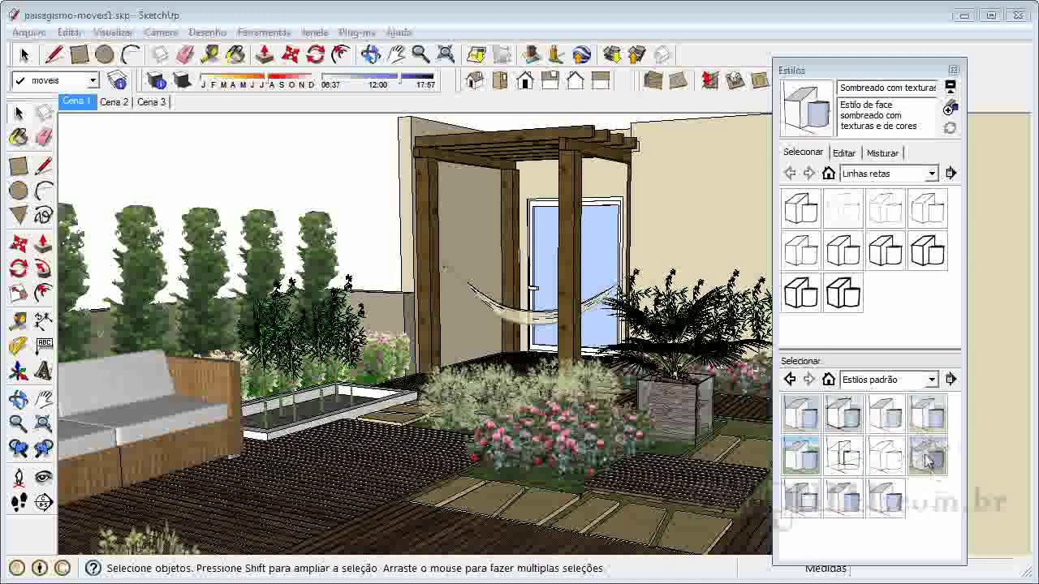
click(883, 154)
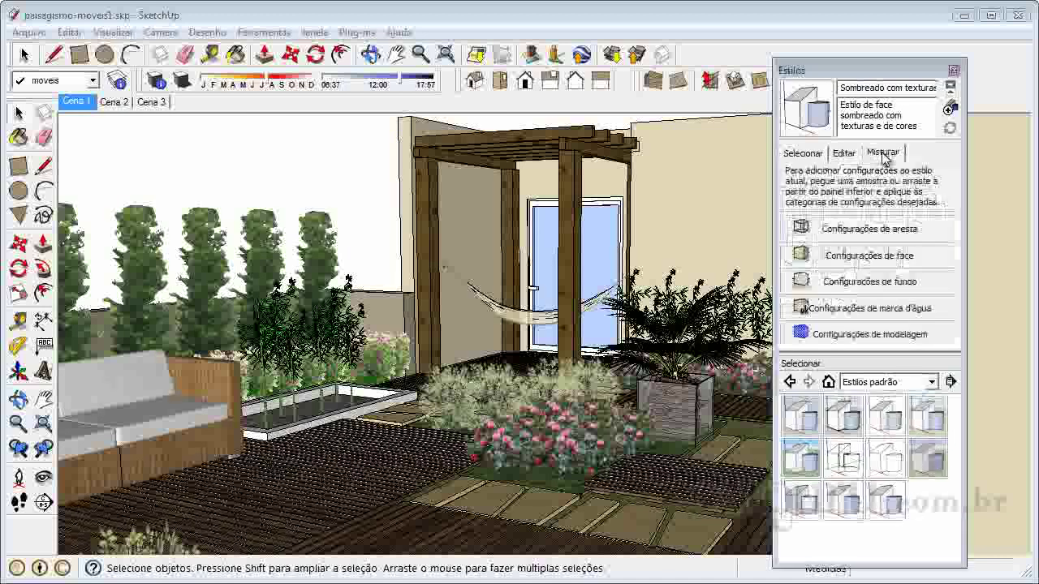
click(890, 381)
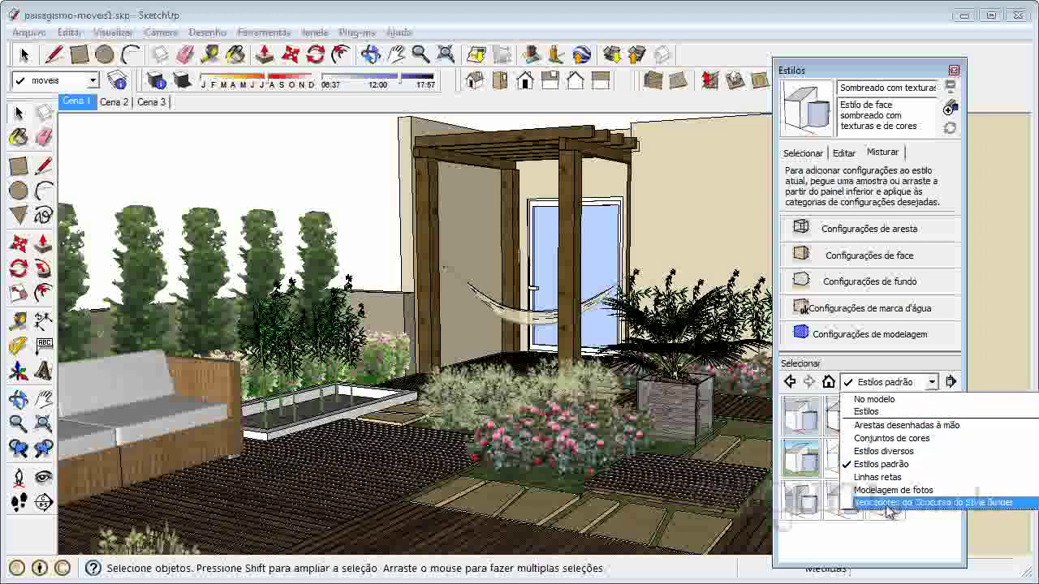
Step: Show the Vencedores do Concurso do Style Builder collection and sample one of its styles
click(890, 508)
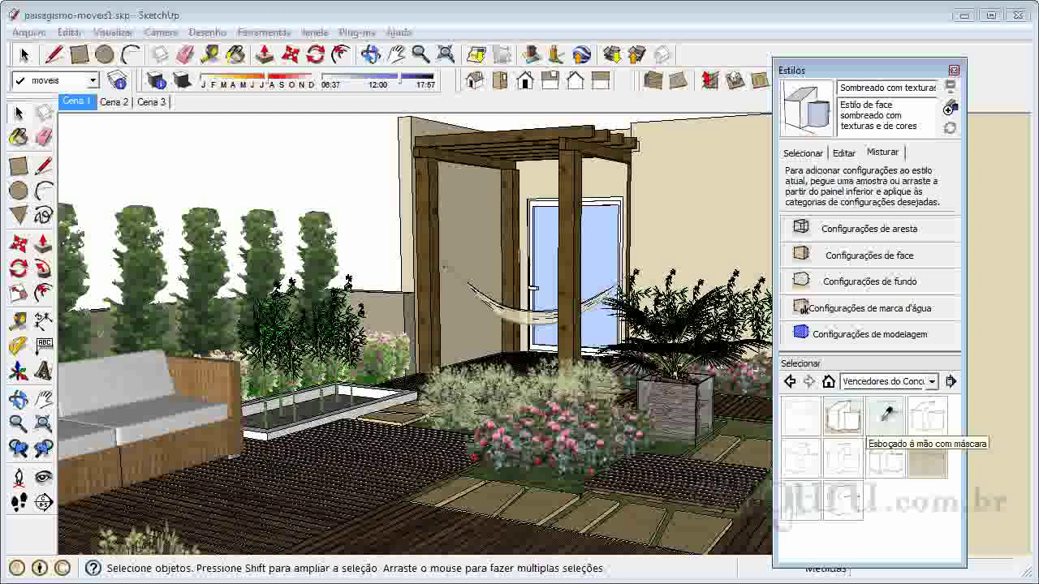
drag(888, 415, 888, 280)
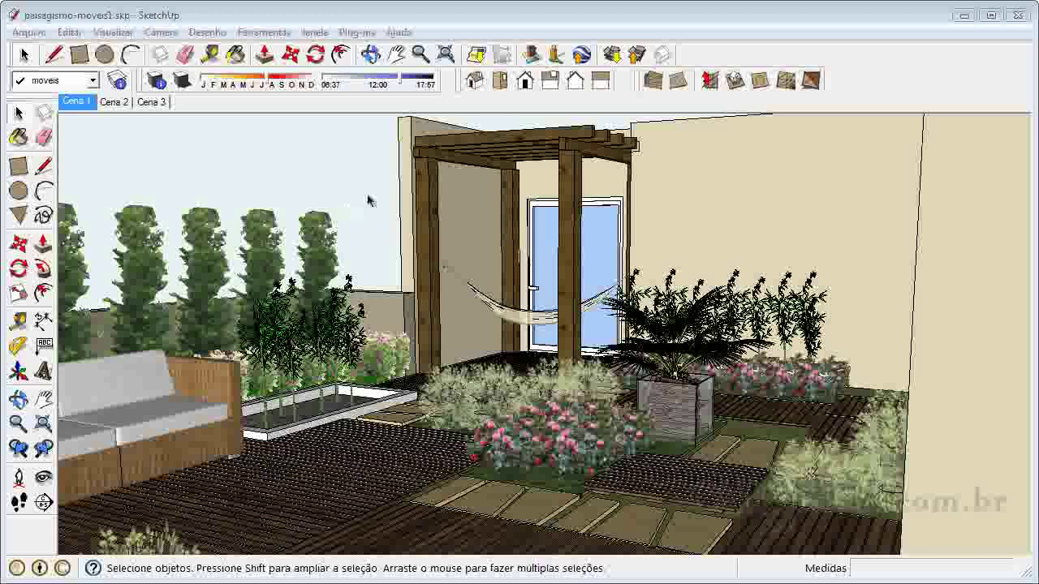
Step: Reopen the Estilos panel from Janela and show the Marca d'água settings under Editar
click(317, 33)
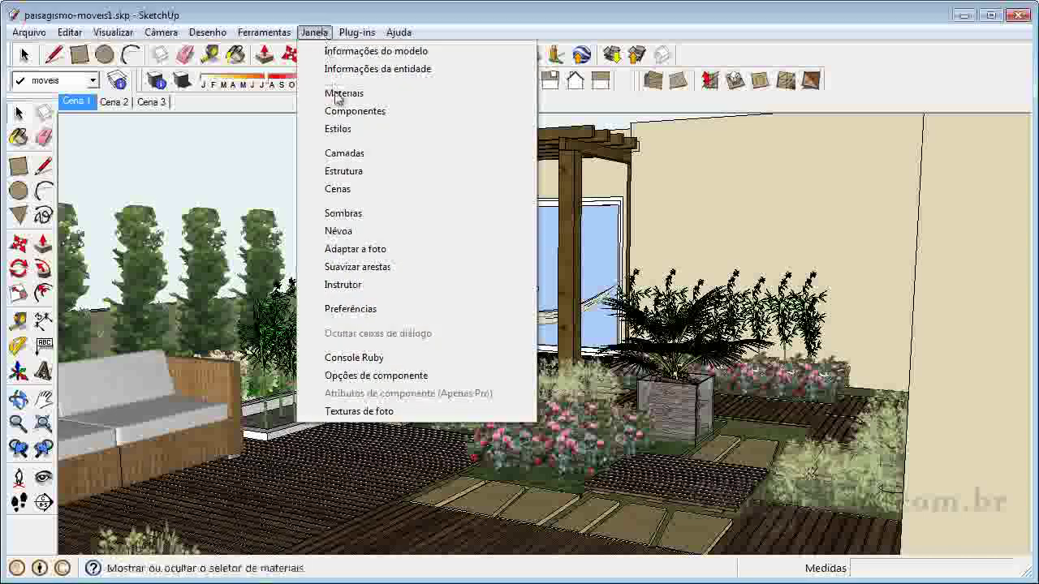
click(344, 131)
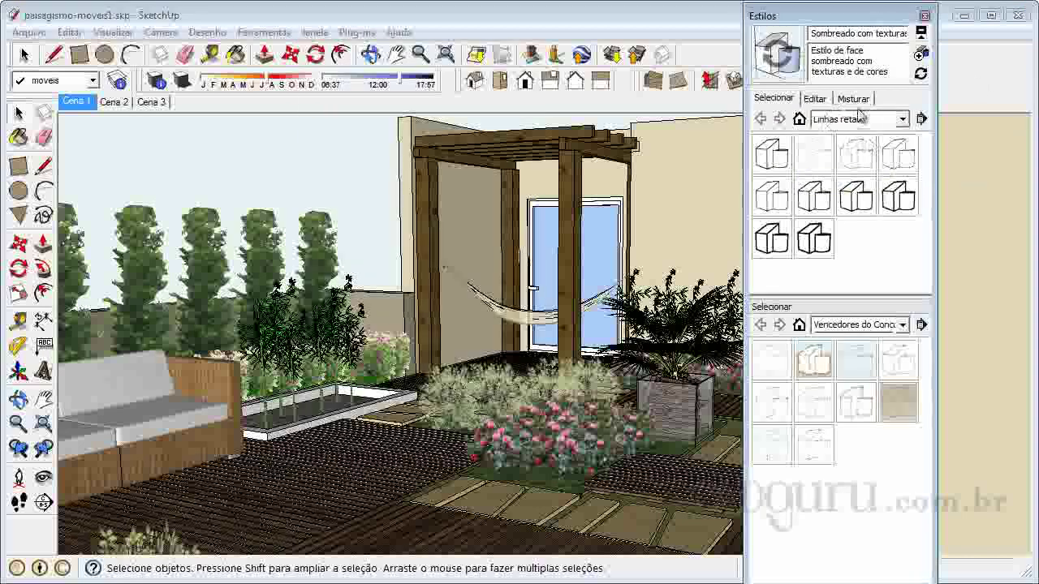
click(816, 99)
click(816, 99)
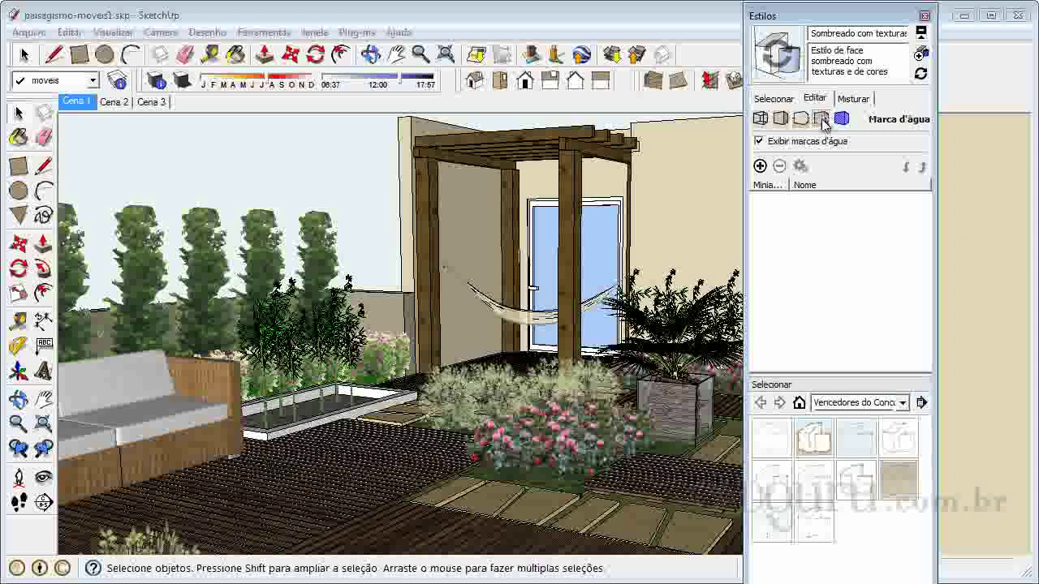
click(852, 99)
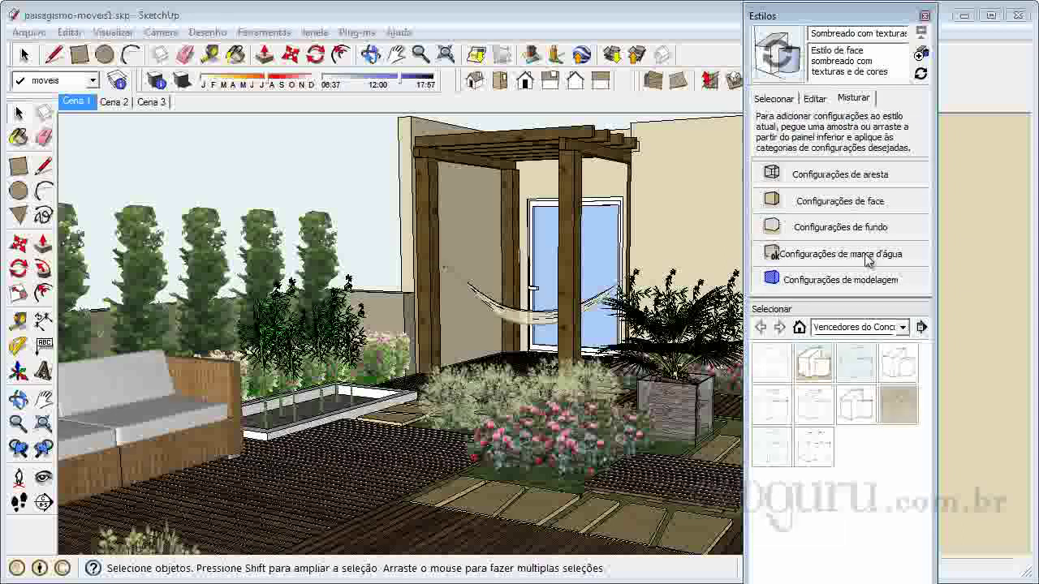
click(815, 99)
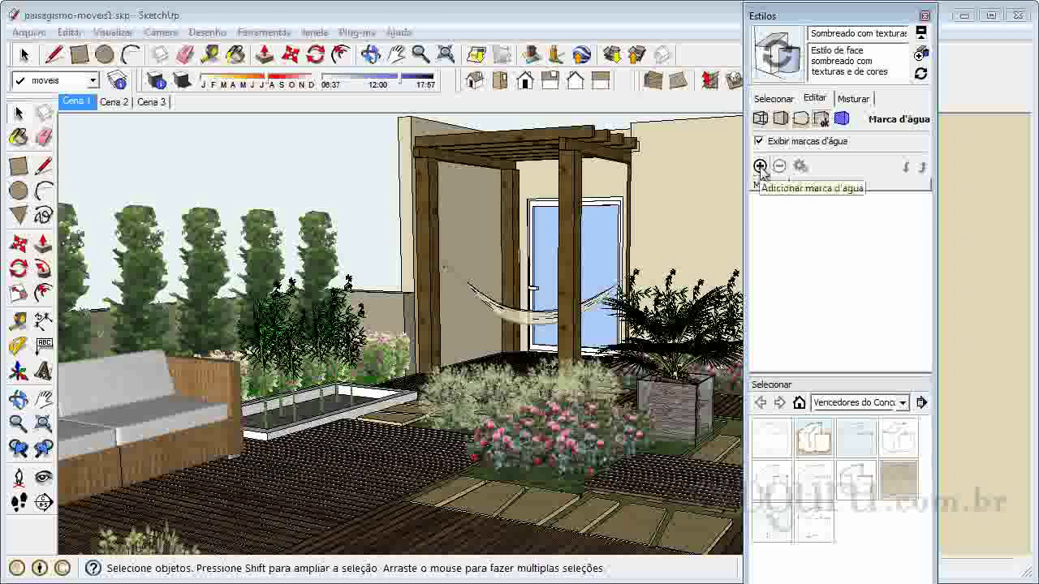
Step: Add ceu_cheio_de_nuvens.jpg from the texturas sketchup folder as new watermark Marca d'água1
click(760, 166)
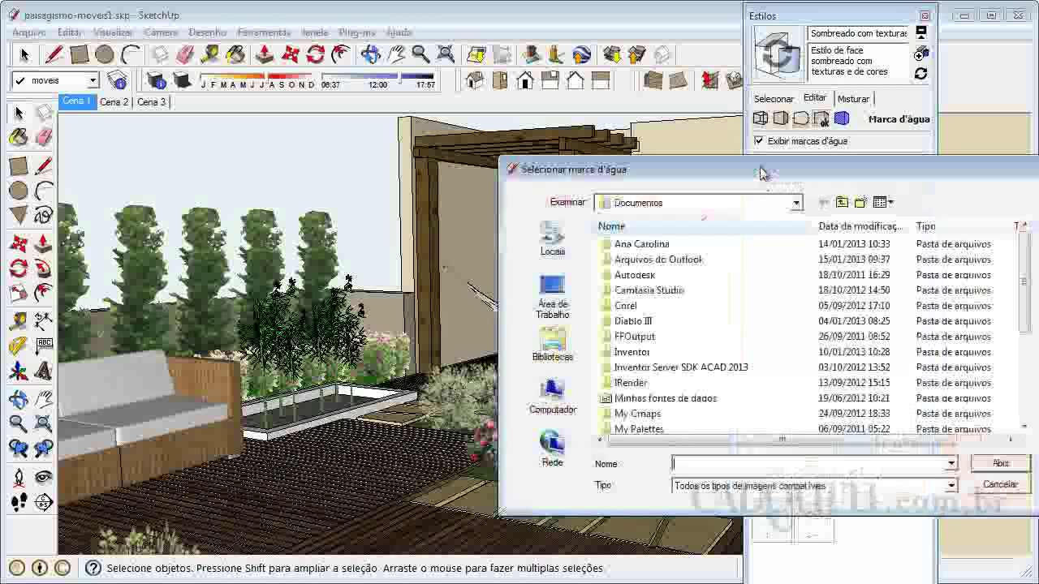
drag(761, 167, 506, 161)
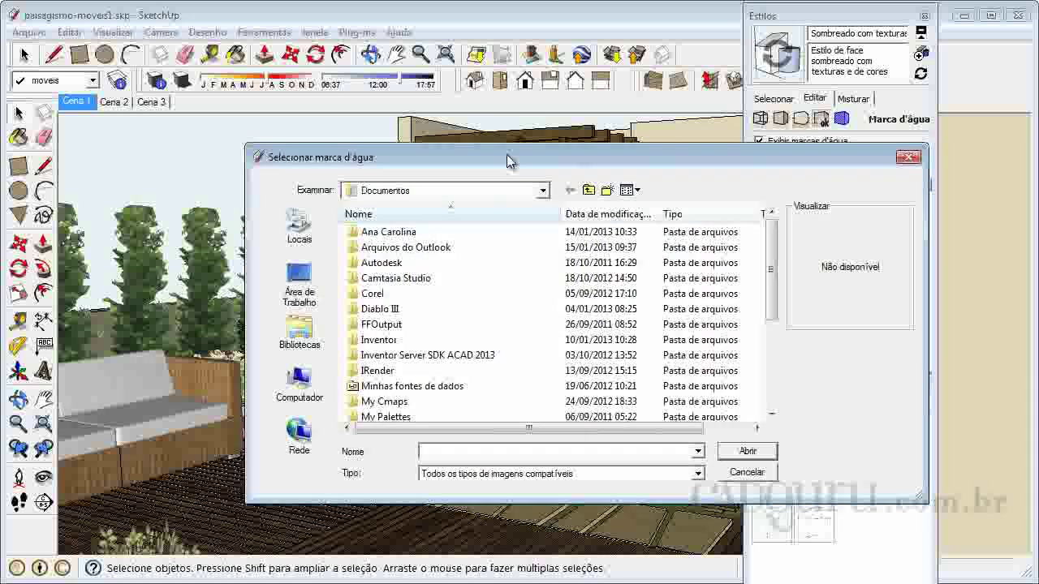
double_click(392, 234)
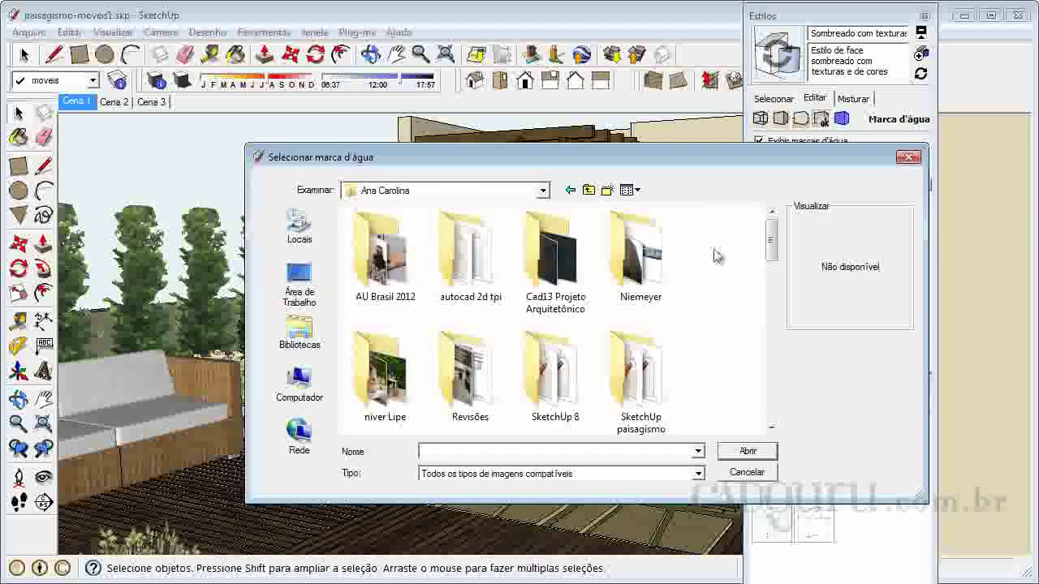
drag(772, 246, 774, 279)
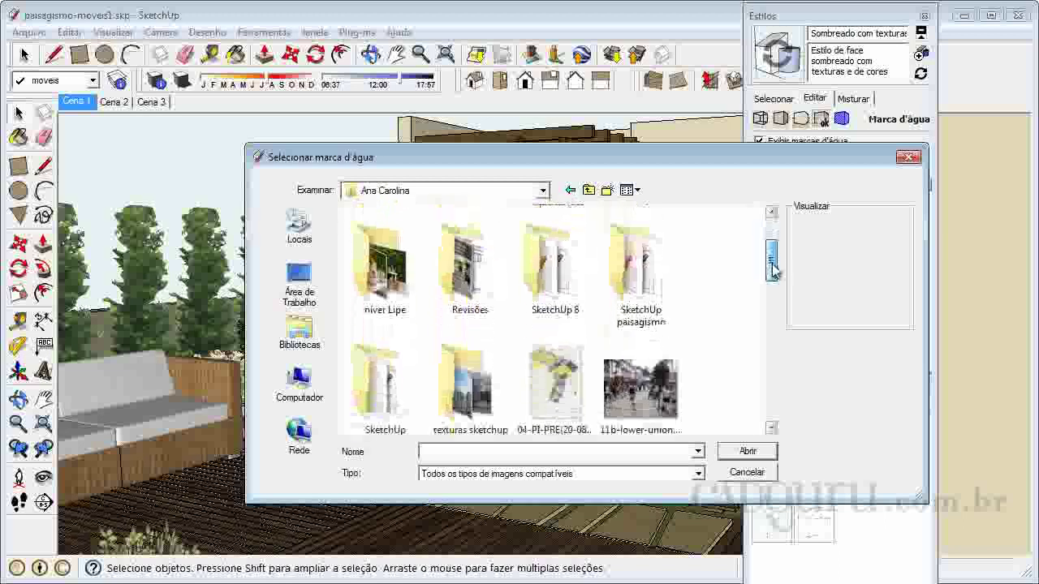
double_click(467, 341)
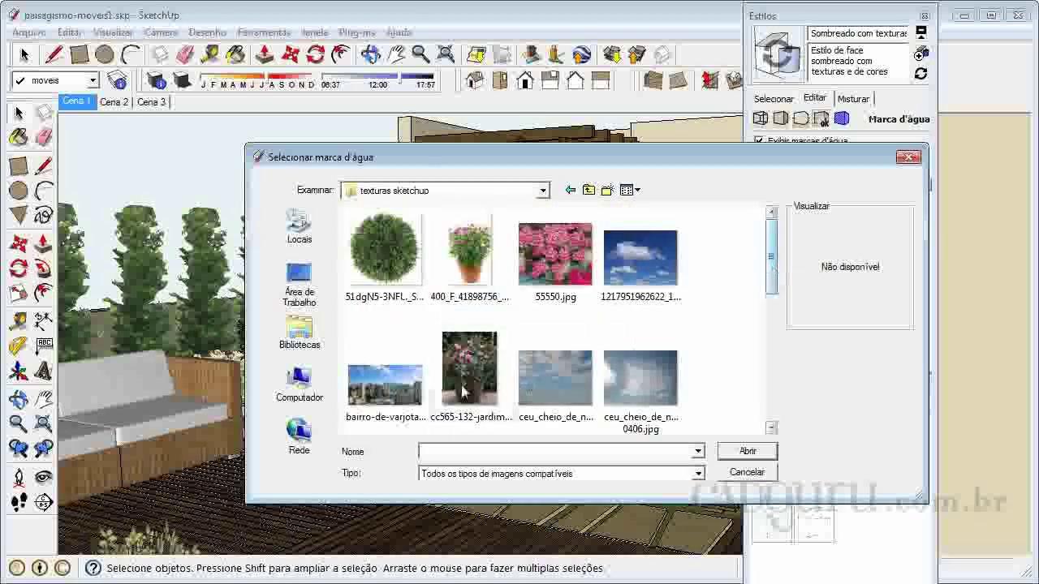
mouse_move(769, 259)
mouse_down()
mouse_move(771, 293)
mouse_move(772, 283)
mouse_up()
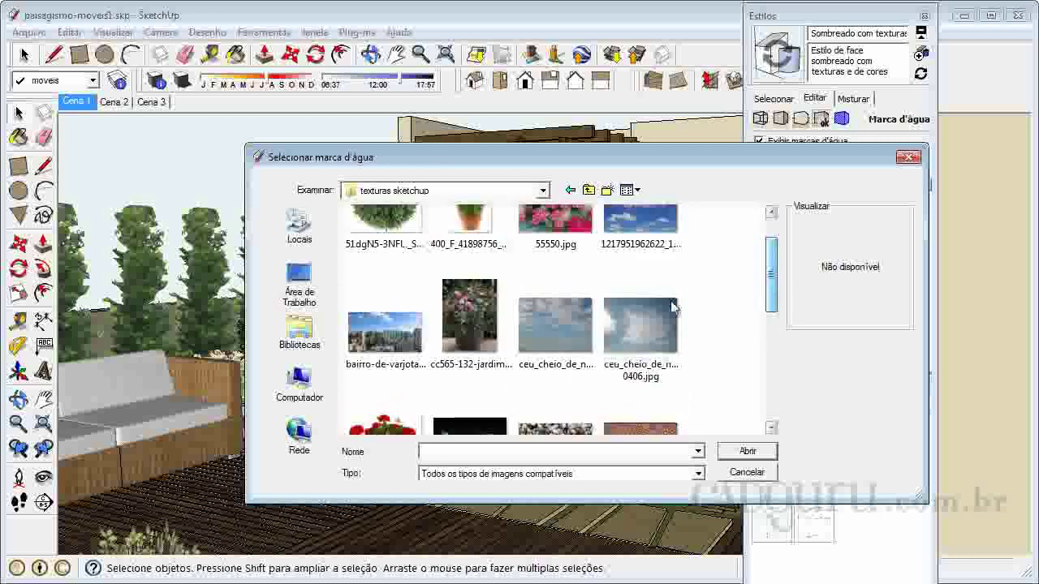
click(557, 328)
click(735, 456)
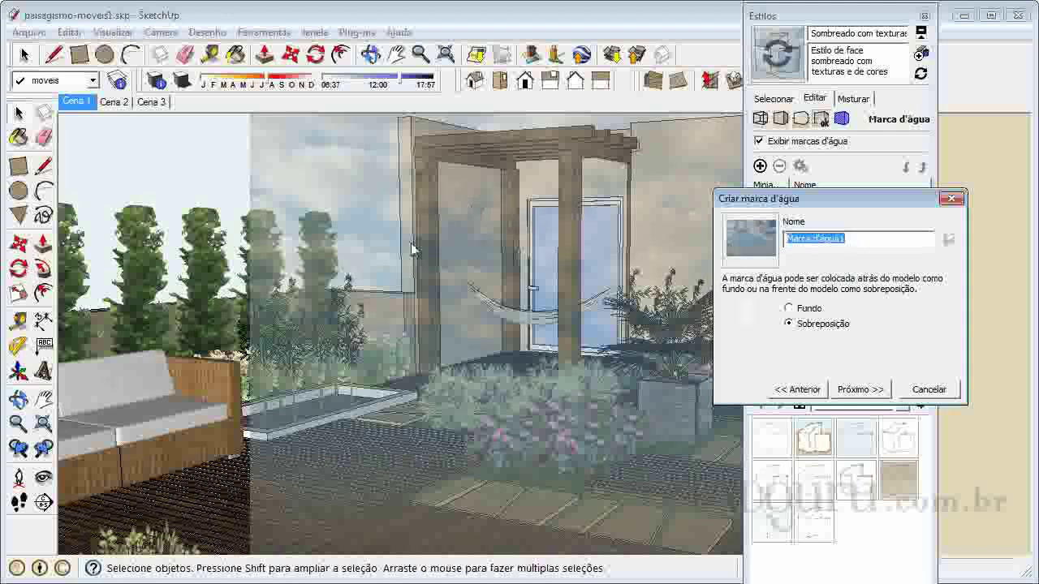
Step: Make the new watermark a Fundo background and slide its Mescla blend further toward the background
click(791, 309)
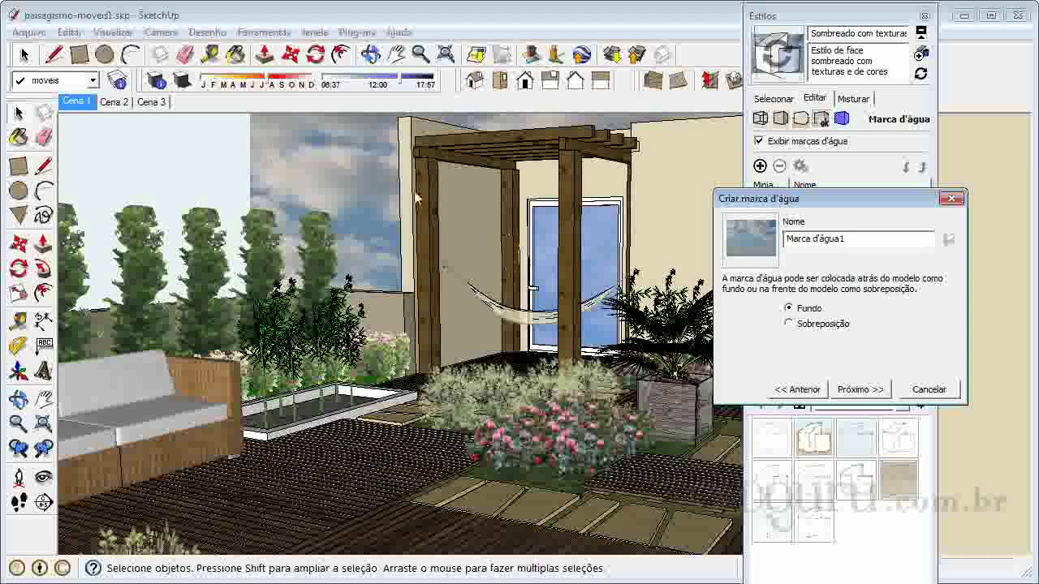
click(860, 390)
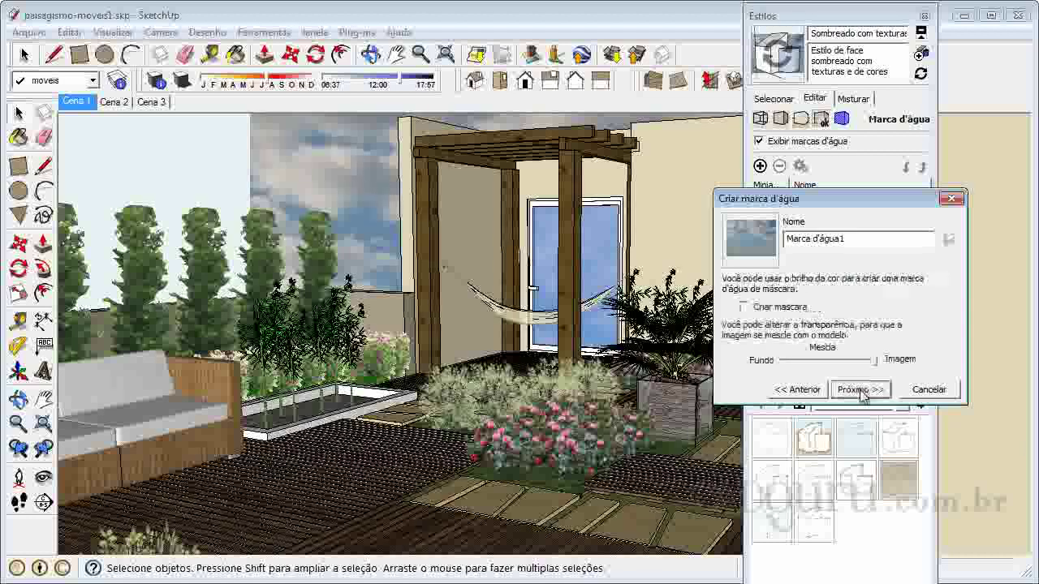
drag(874, 360, 855, 361)
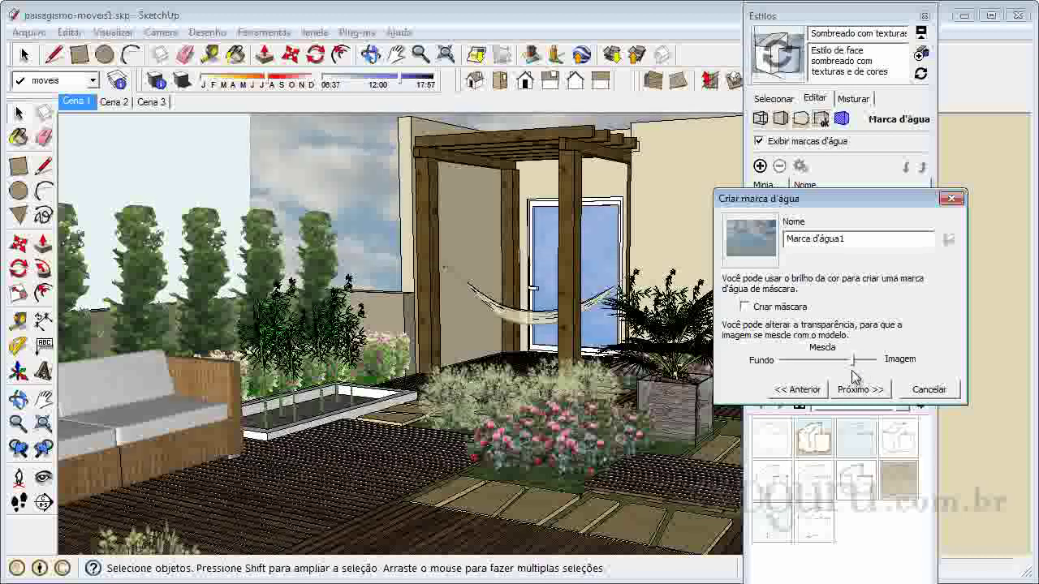
click(860, 390)
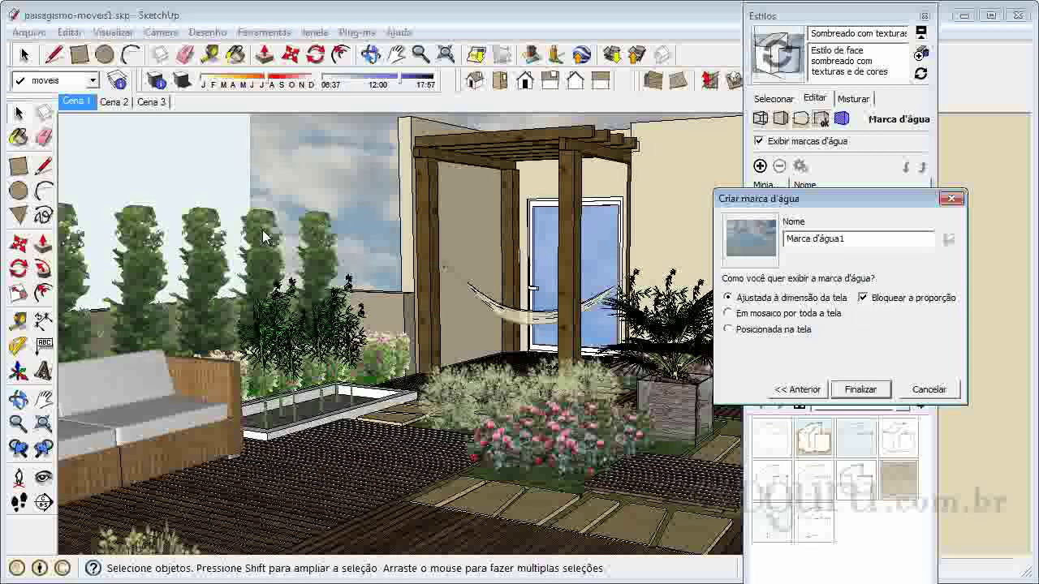
Step: Unlock proportions, place Marca d'água1 on screen at the centre with Escala at maximum, and finish
click(863, 298)
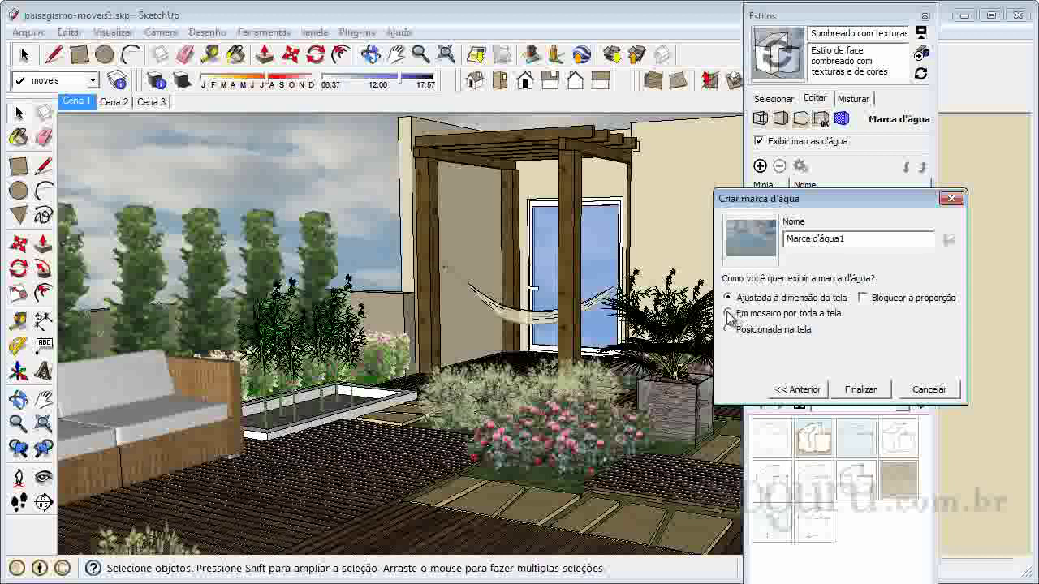
click(728, 313)
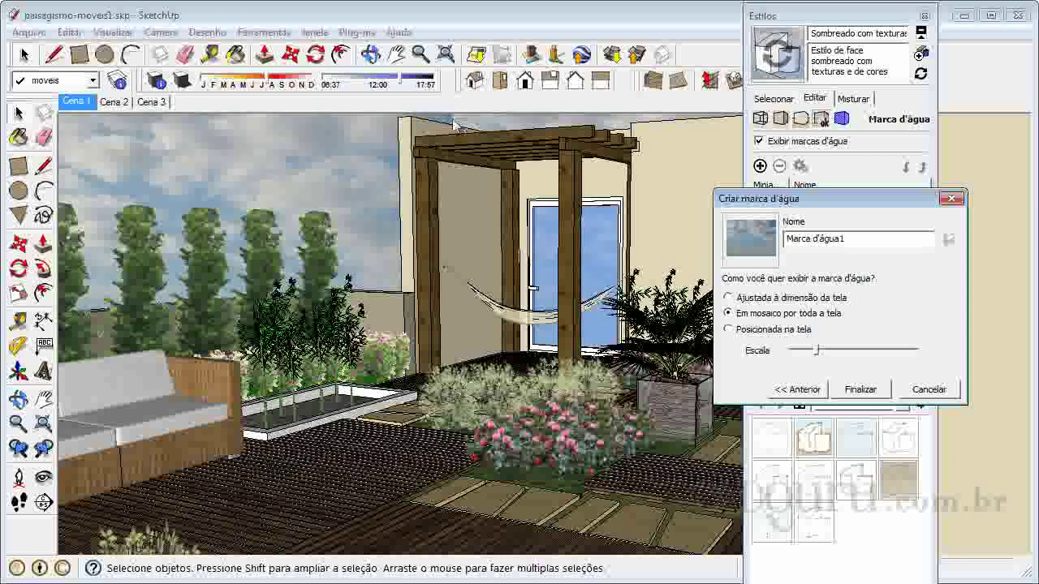
click(729, 329)
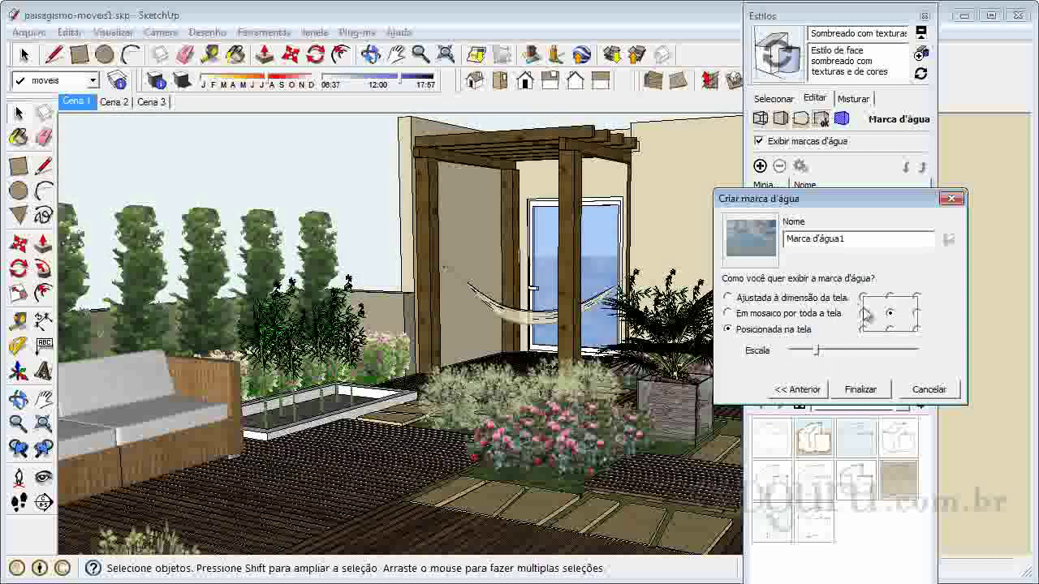
click(890, 297)
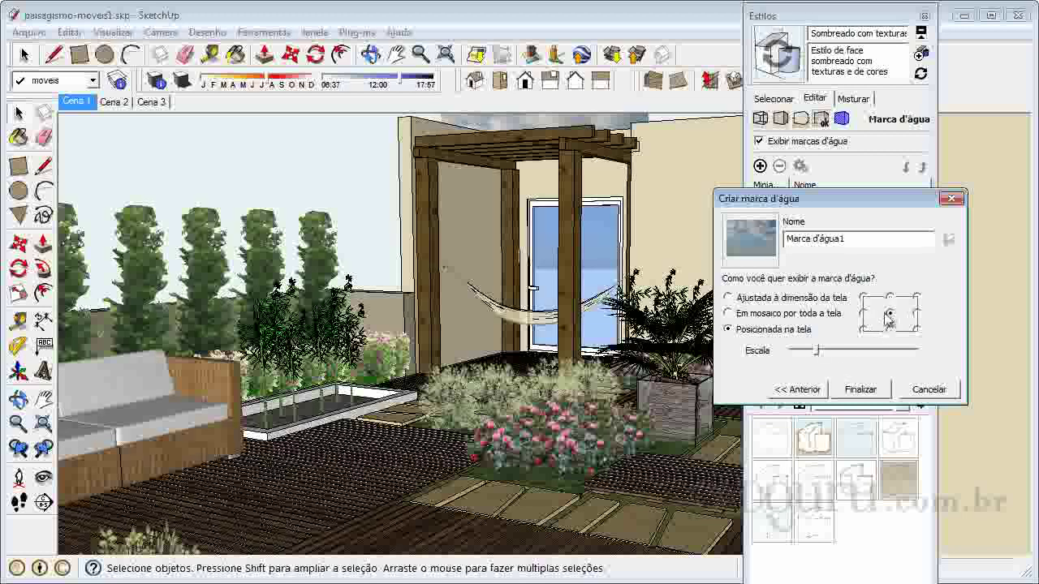
click(889, 313)
click(864, 329)
click(917, 329)
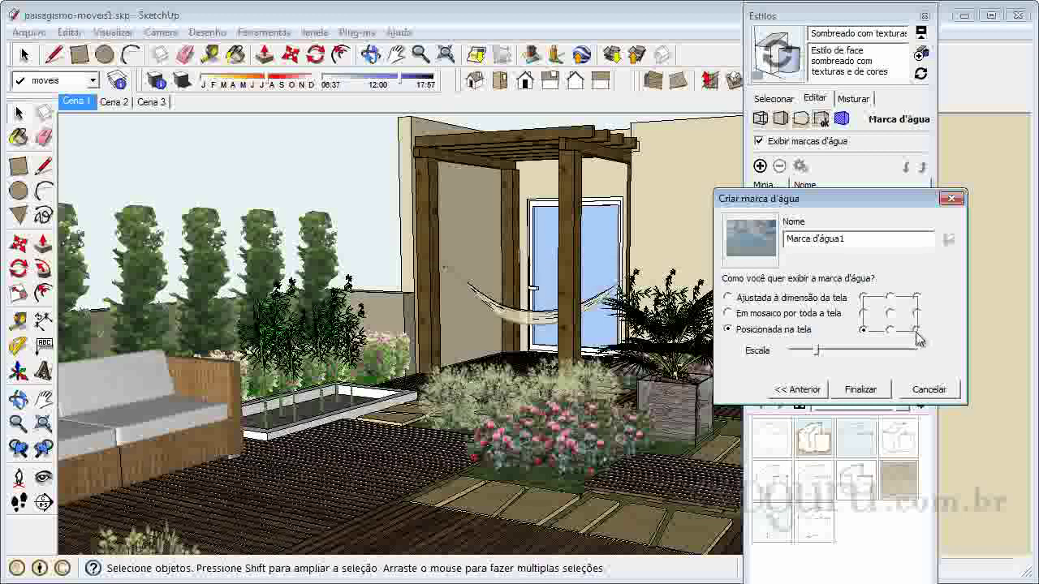
click(889, 314)
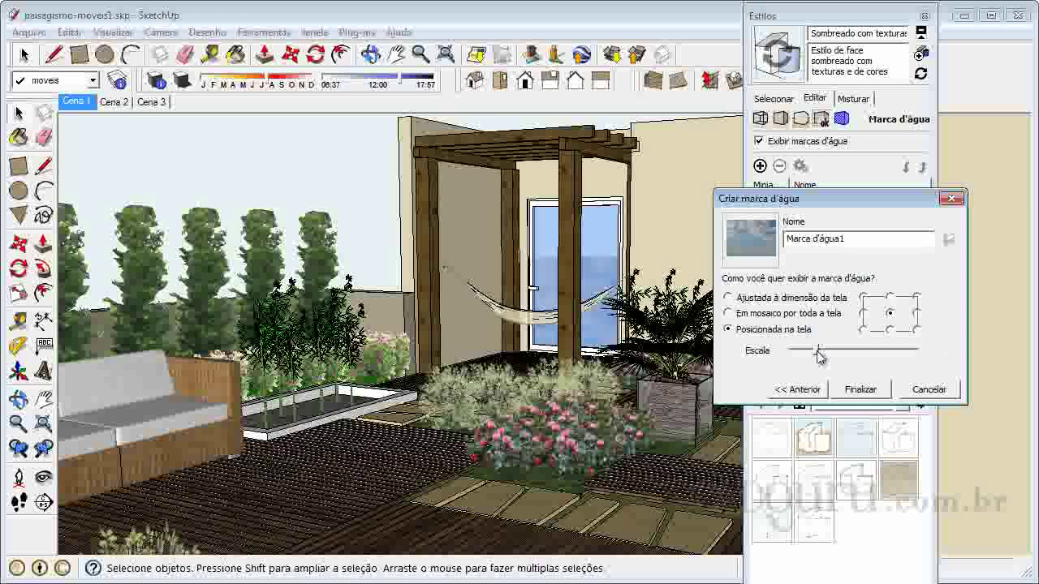
drag(819, 351, 932, 358)
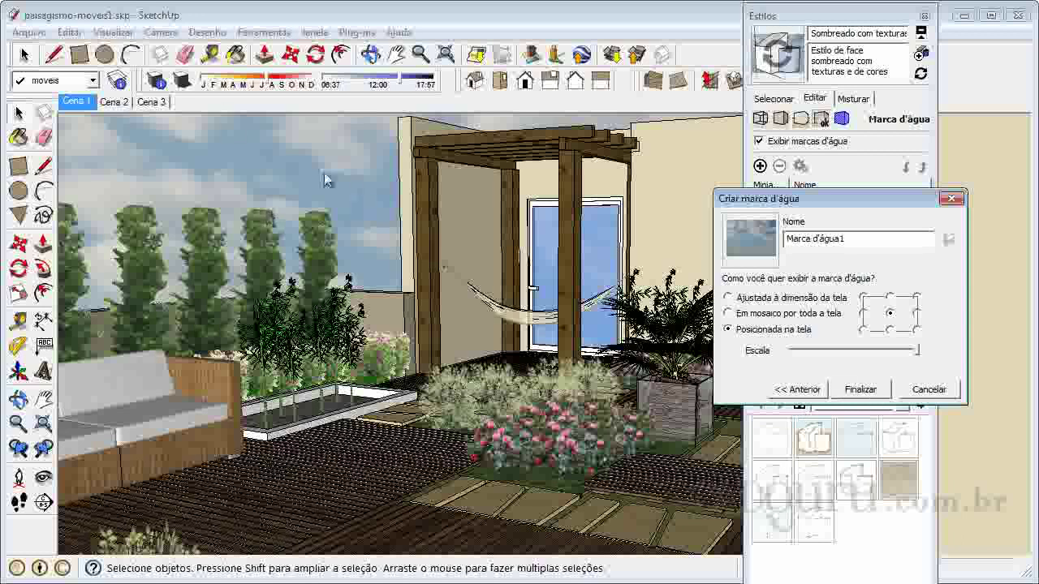
click(854, 390)
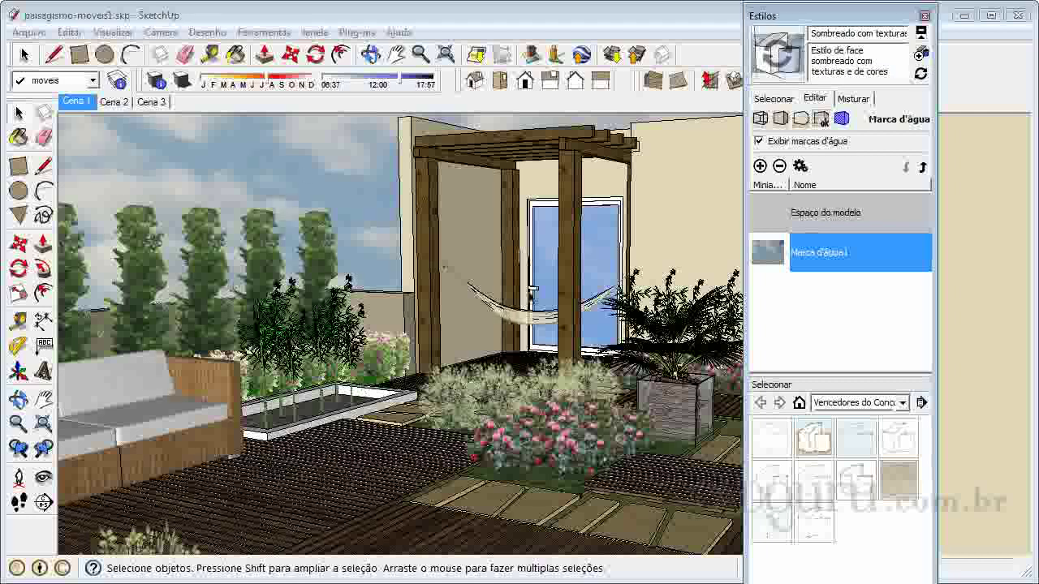
mouse_move(777, 54)
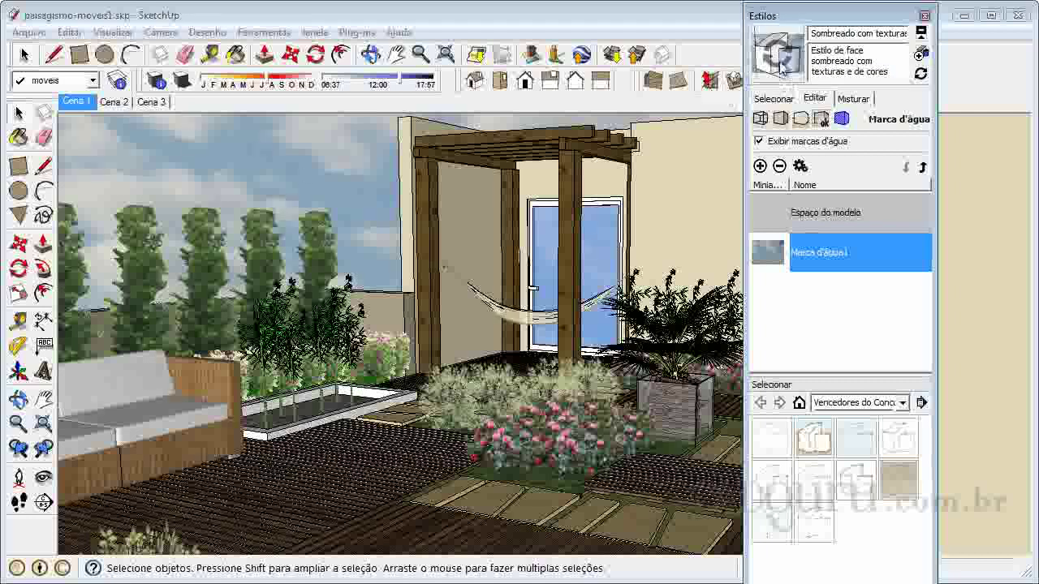
Step: Save the watermark into the style, close Estilos, and orbit the view around the planter
click(781, 67)
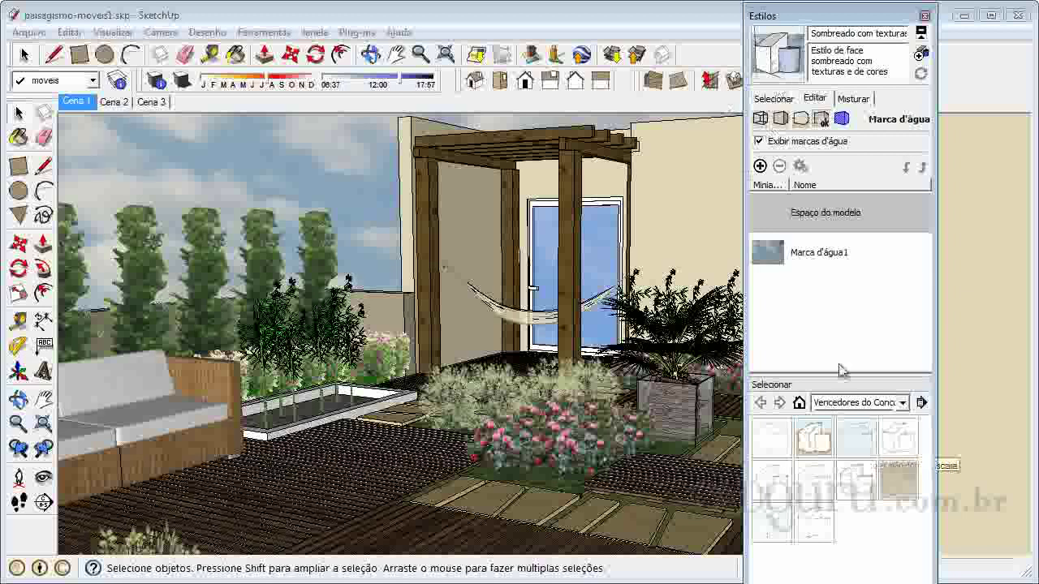
click(924, 15)
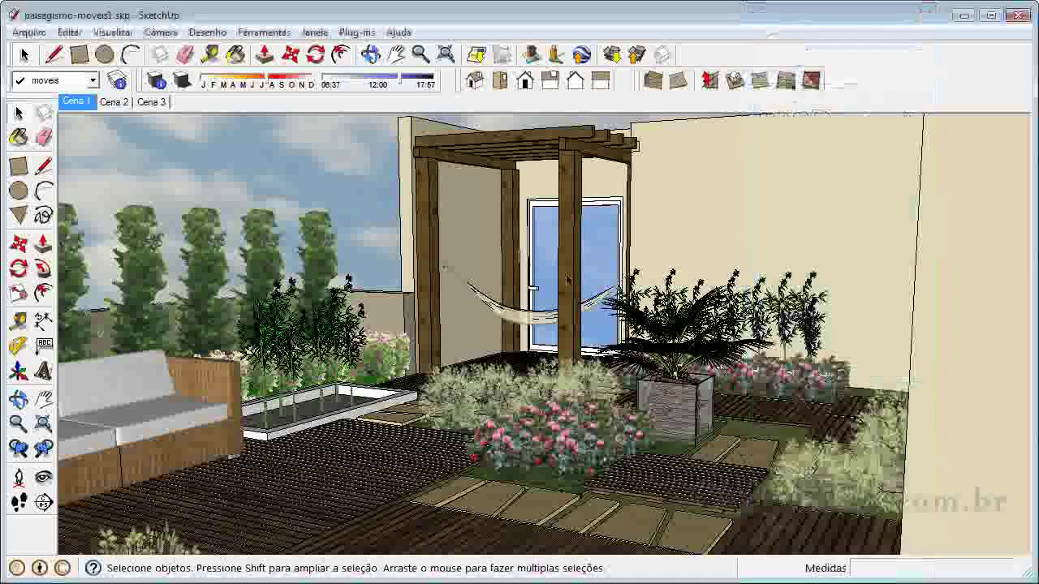
click(18, 398)
scroll(515, 396, up, 5)
scroll(515, 396, up, 2)
scroll(520, 397, up, 2)
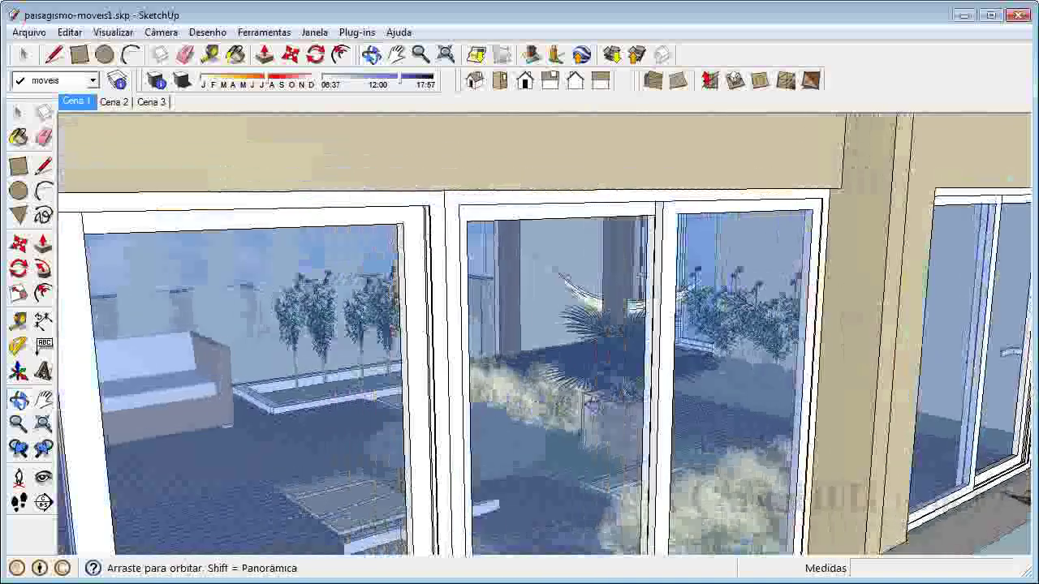
scroll(698, 412, up, 3)
scroll(675, 424, up, 2)
scroll(675, 423, down, 4)
scroll(617, 406, down, 1)
scroll(587, 399, up, 3)
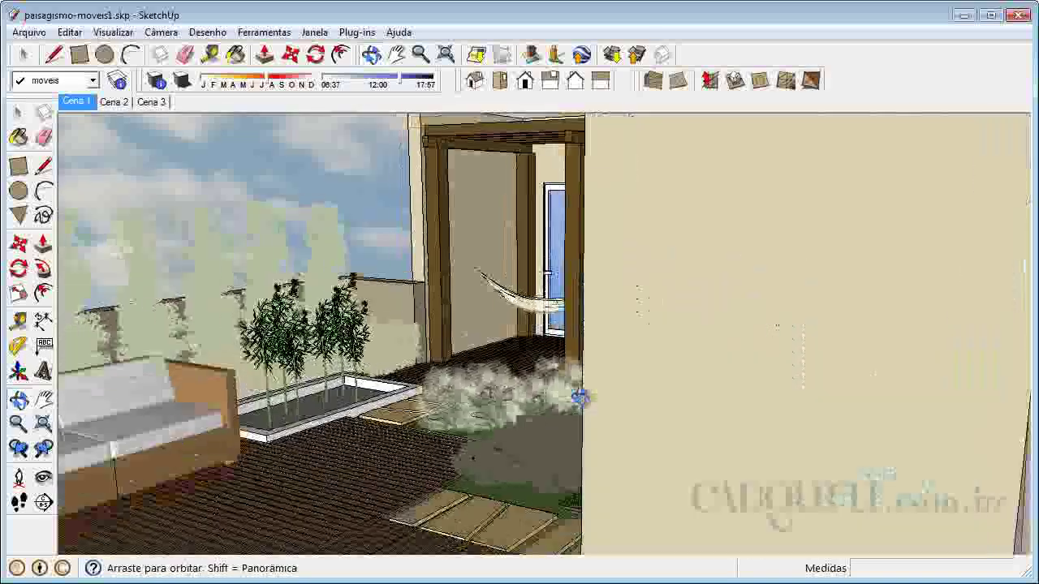
scroll(601, 398, down, 3)
drag(600, 398, 340, 218)
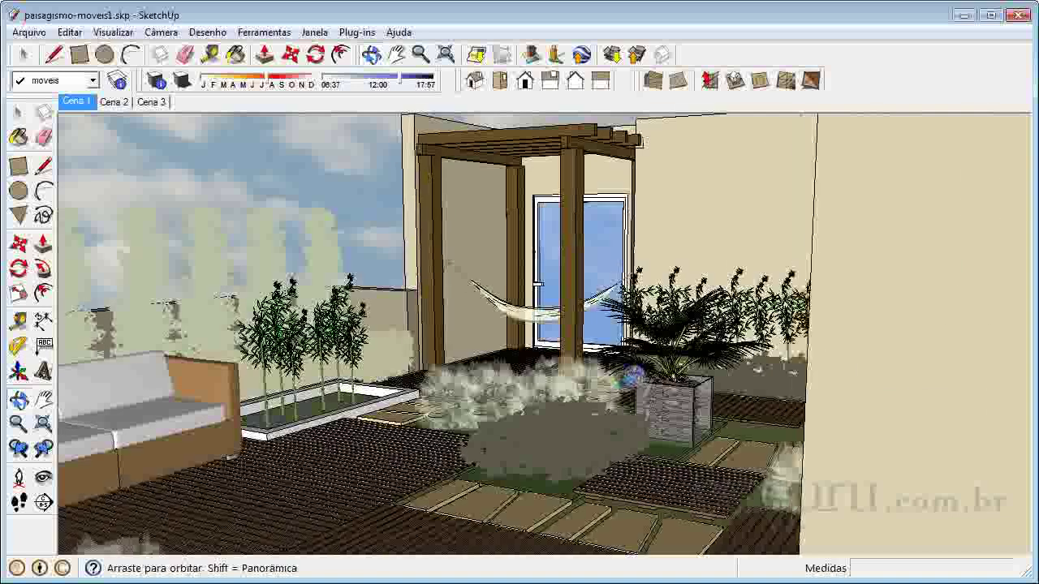
Step: Return to selection and step through Cena 2 and Cena 3, ending back on Cena 2
right_click(335, 161)
click(357, 167)
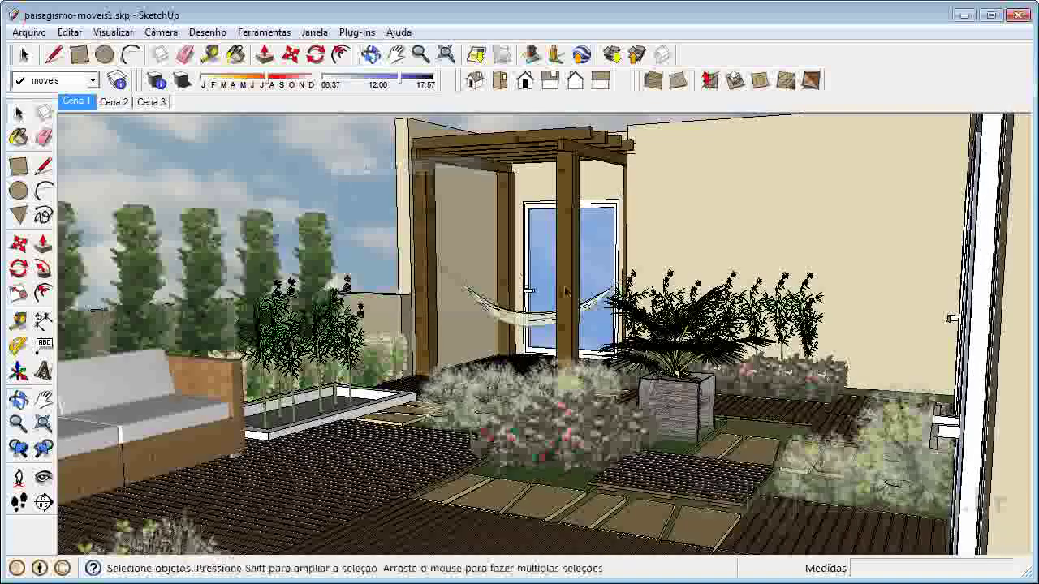
click(123, 104)
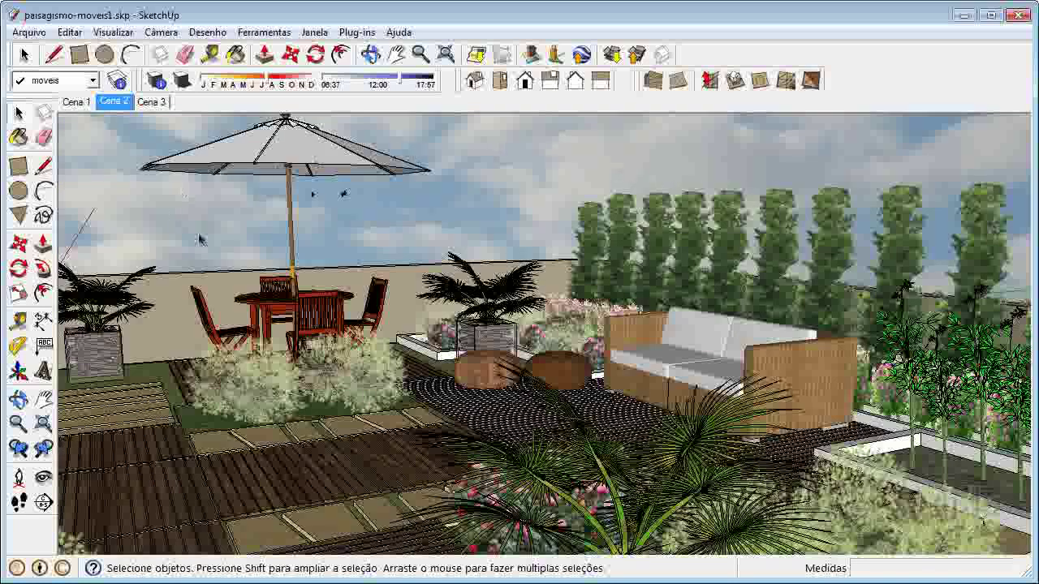
click(146, 103)
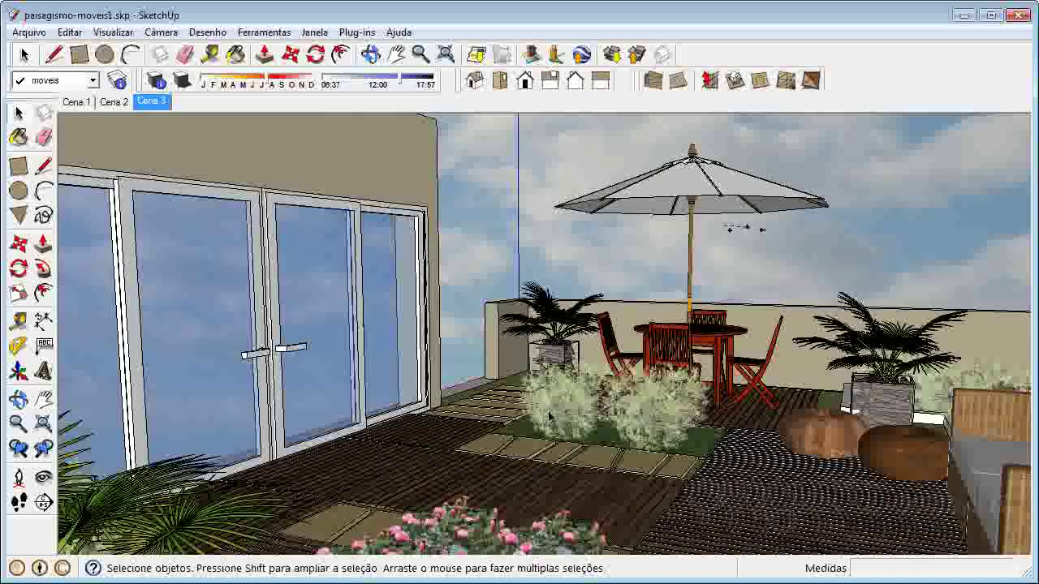
key(Page_Up)
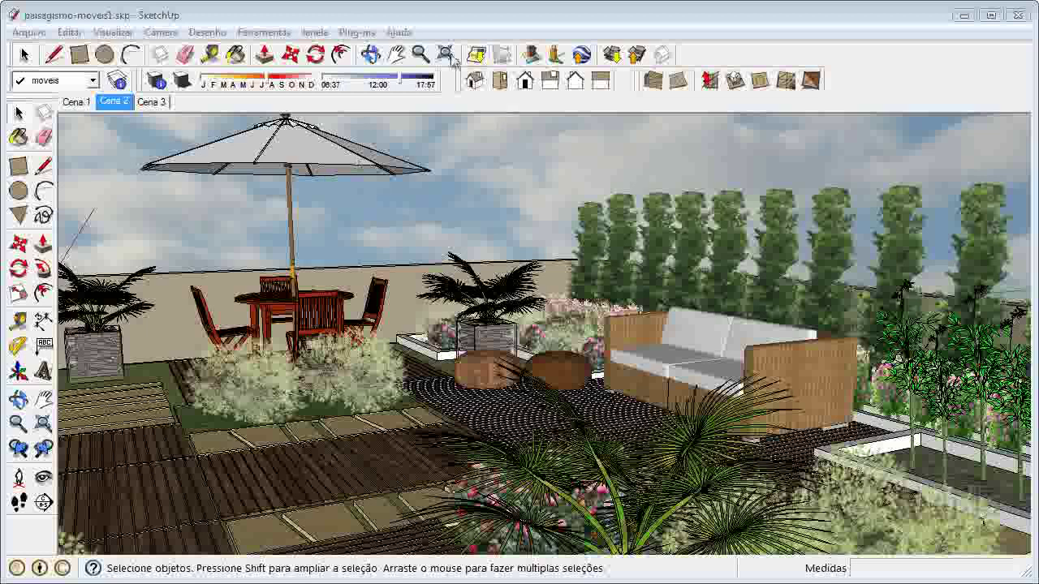
Step: Reopen the Estilos panel and load sao-paulo-terceira-cidade-negocios-hg-20100506.jpg as a new watermark
click(322, 35)
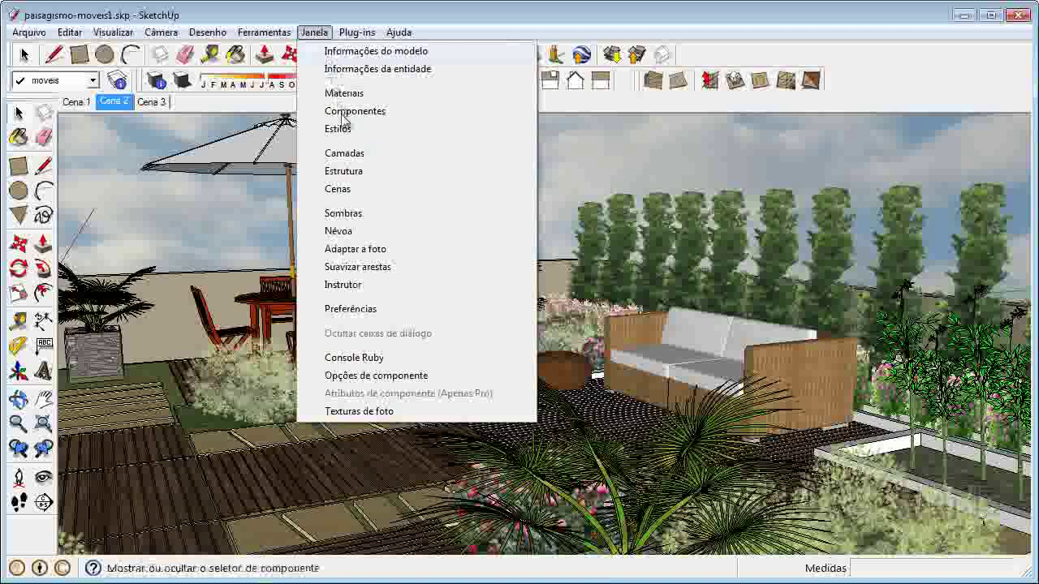
click(338, 129)
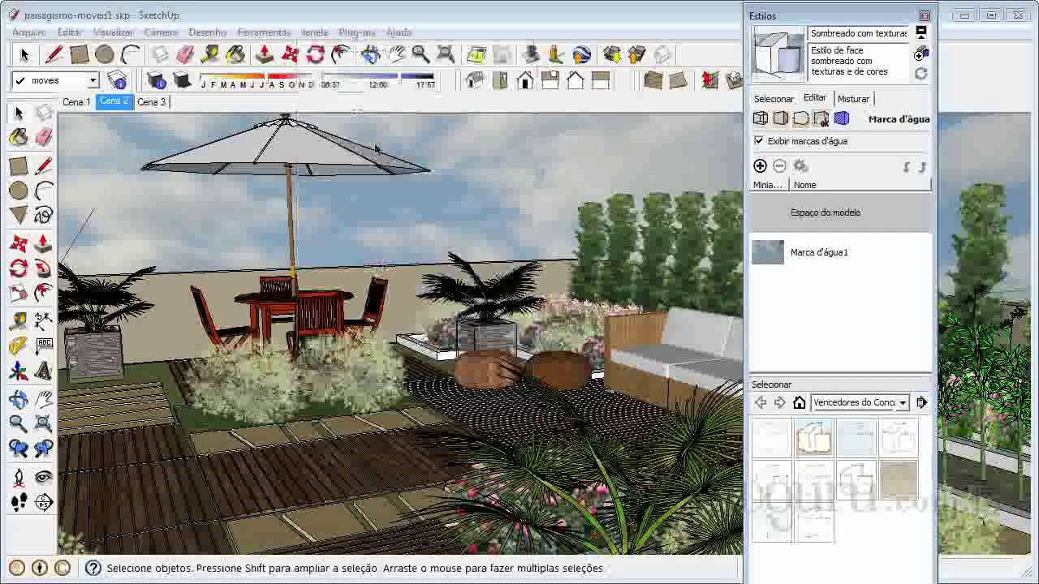
click(761, 165)
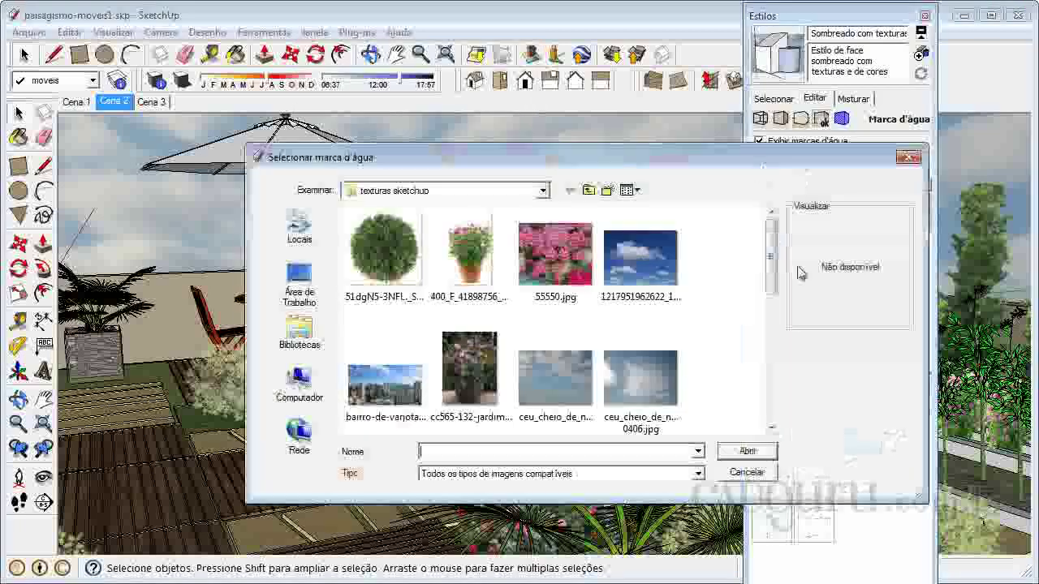
drag(771, 260, 748, 396)
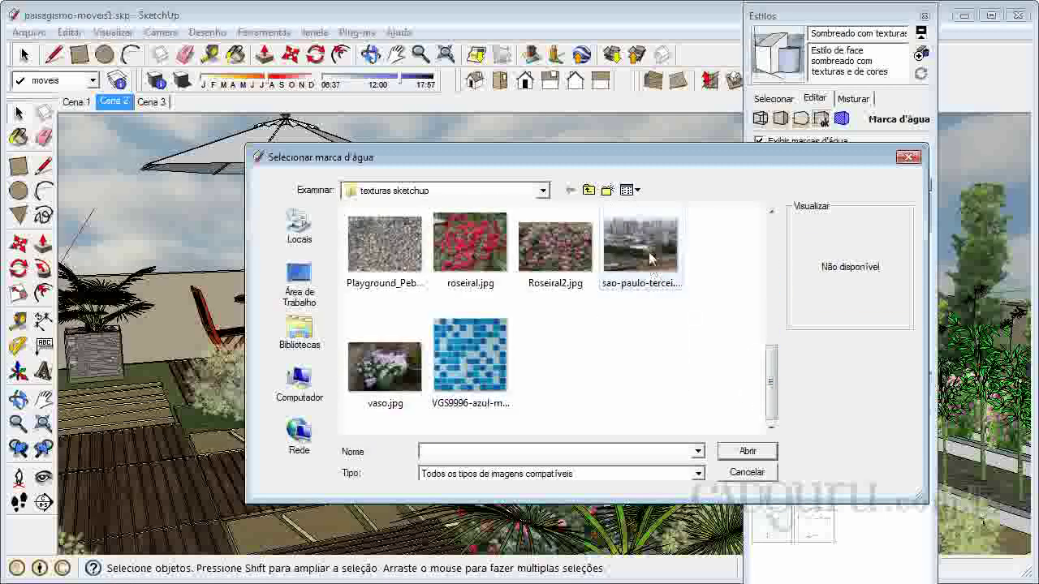
click(641, 245)
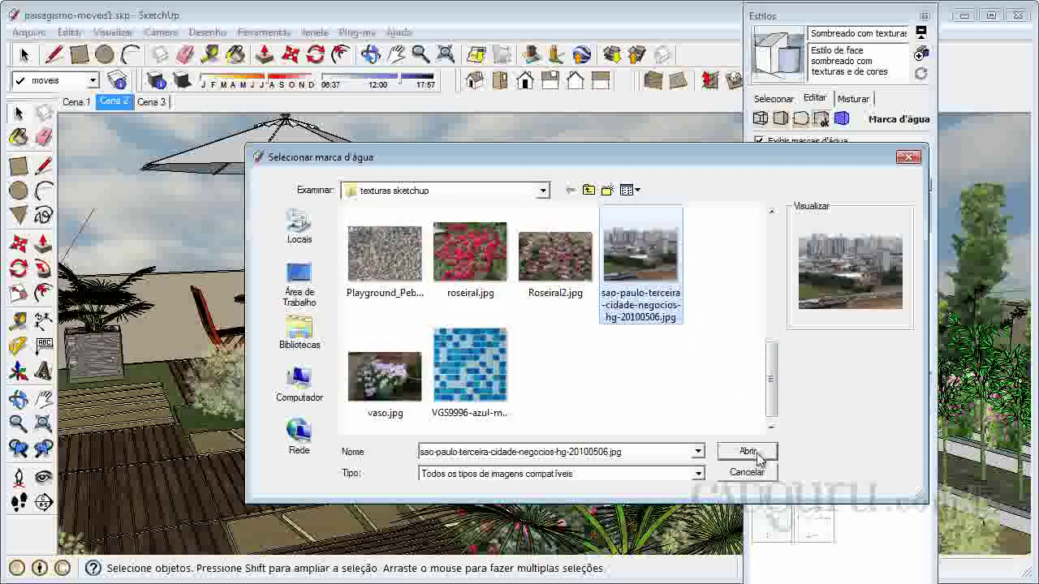
click(758, 456)
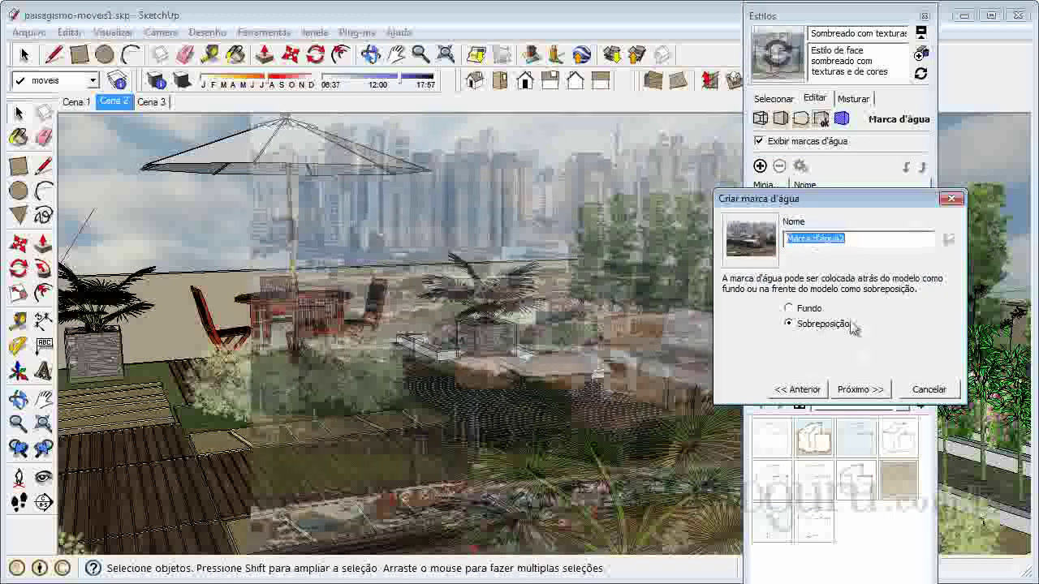
Step: Make the city photo a Fundo background with its Mescla slider nudged slightly
click(789, 309)
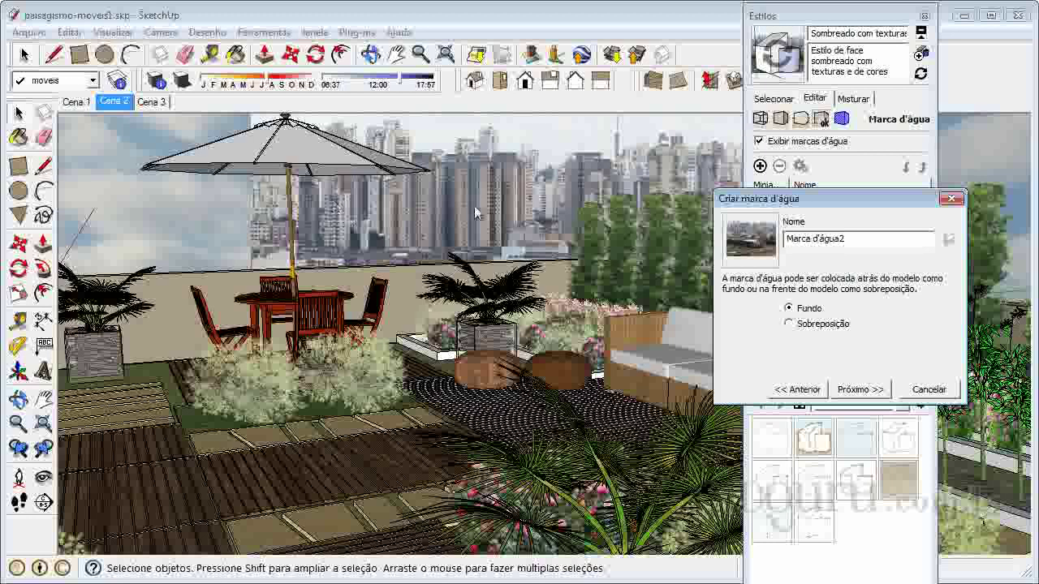
click(871, 390)
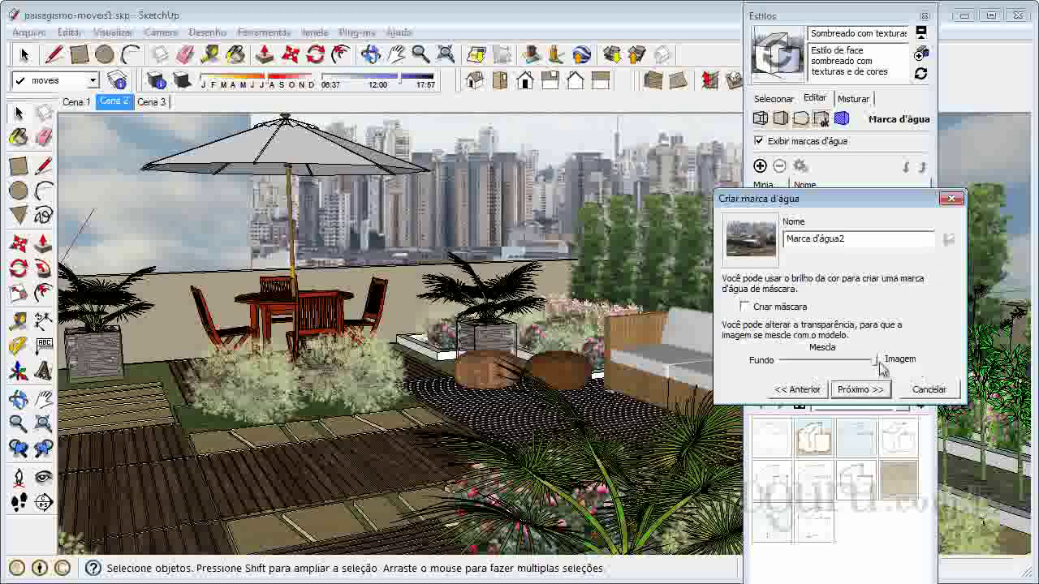
drag(870, 362, 875, 366)
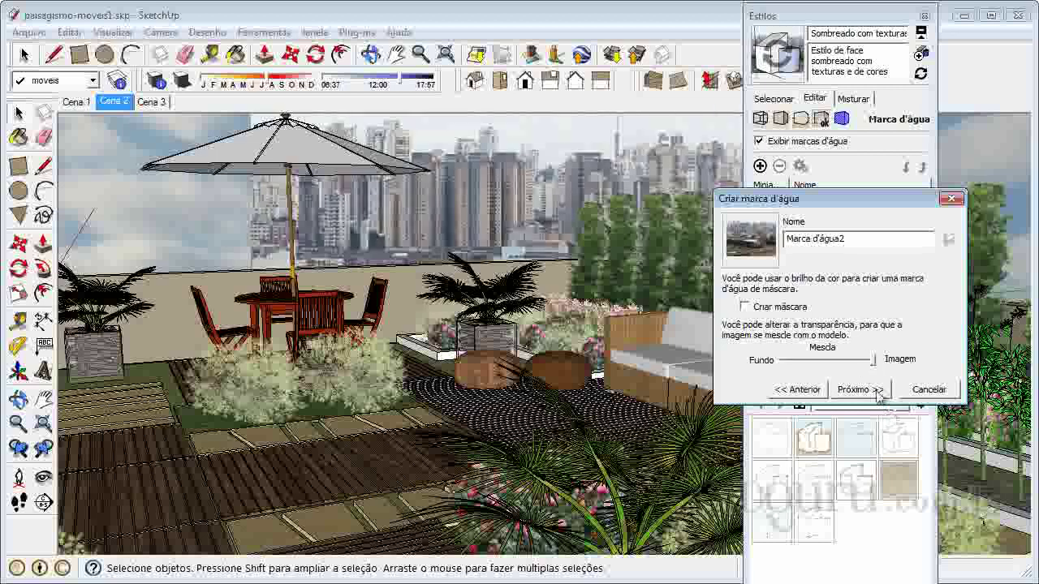
click(879, 391)
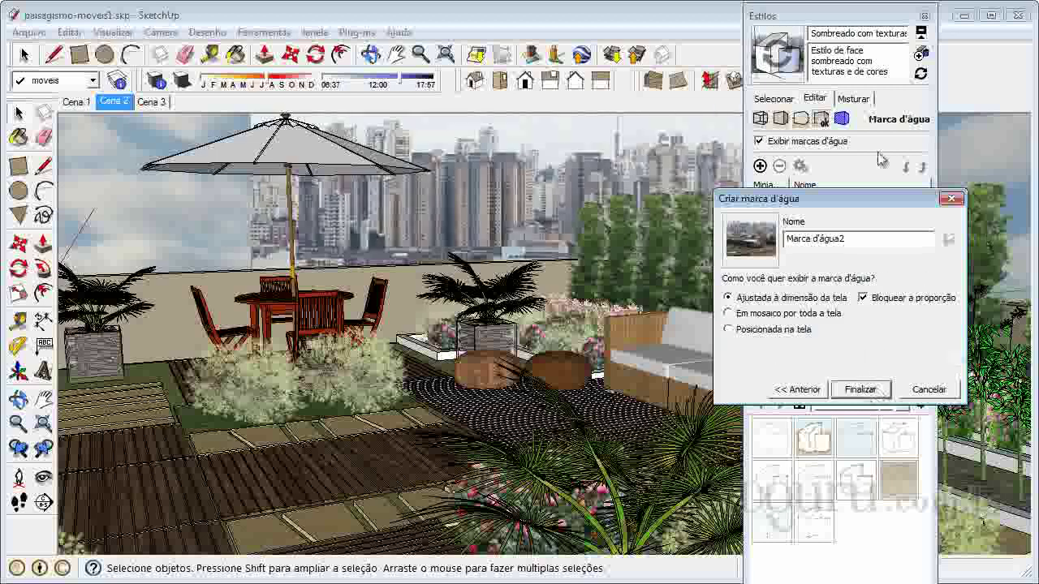
Step: Set Marca d'água2 to Posicionada na tela at the top centre with Escala at maximum
click(863, 299)
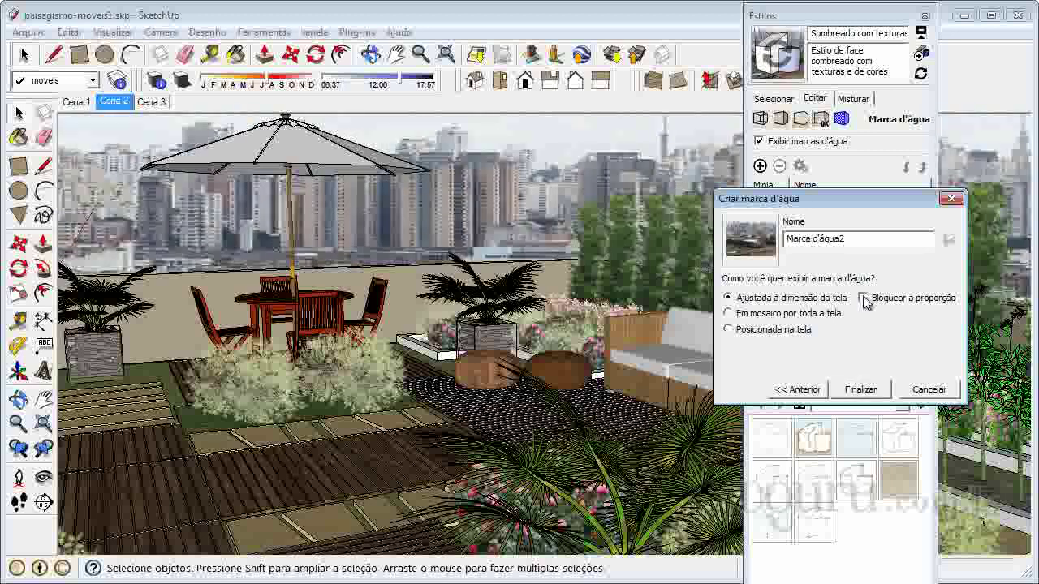
click(863, 299)
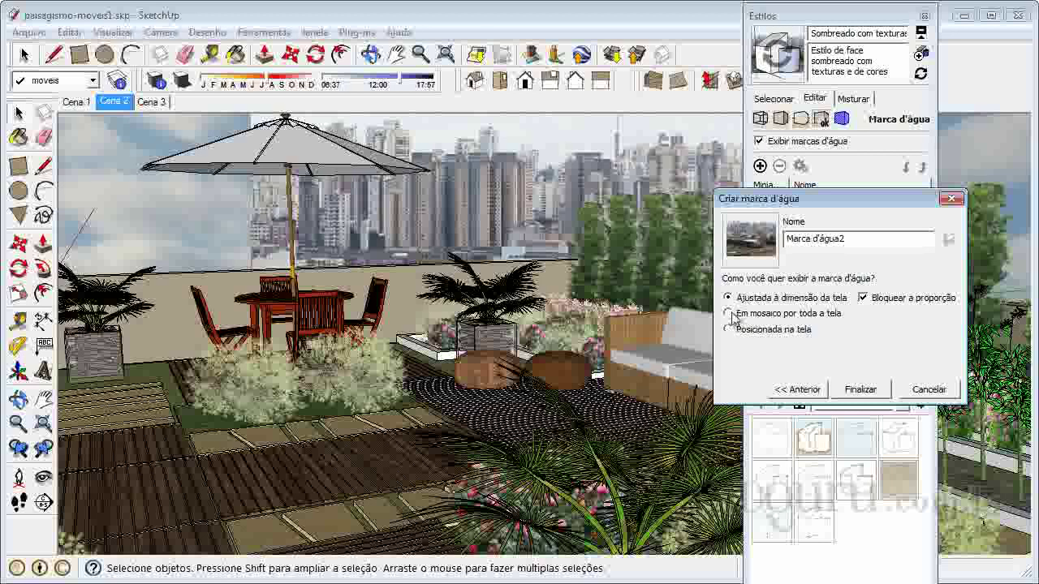
click(728, 313)
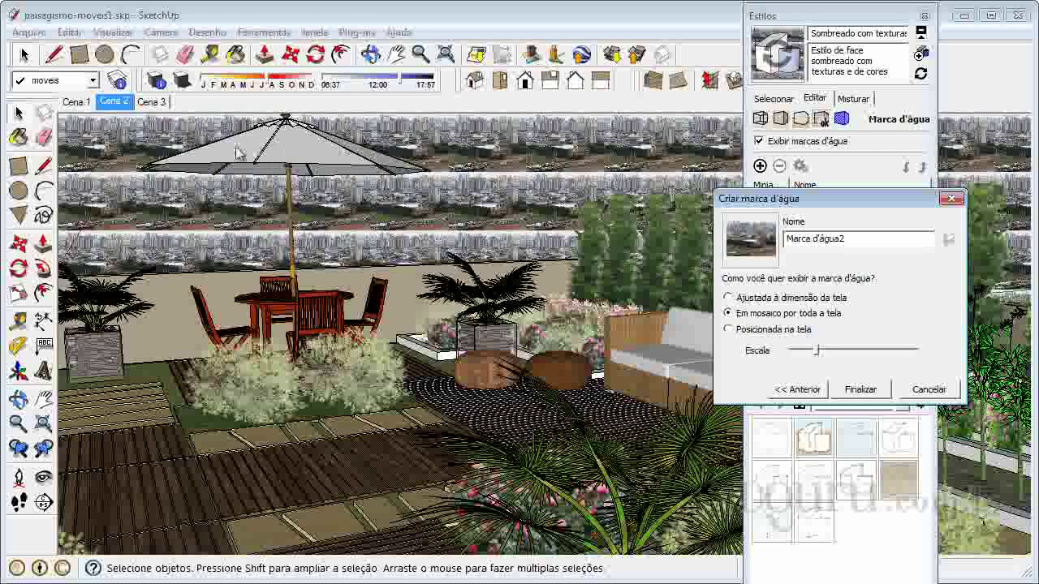
click(729, 330)
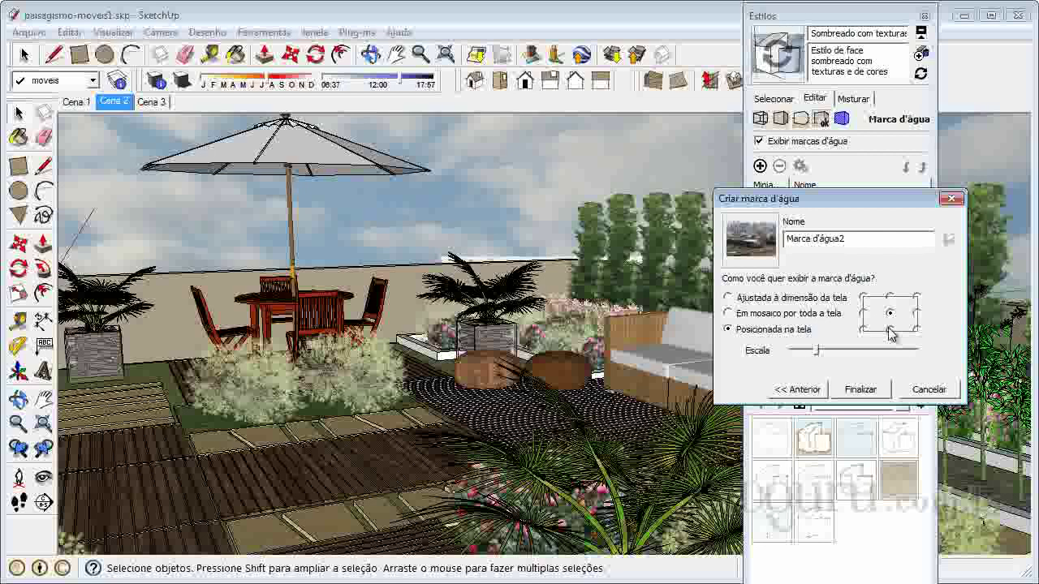
click(890, 297)
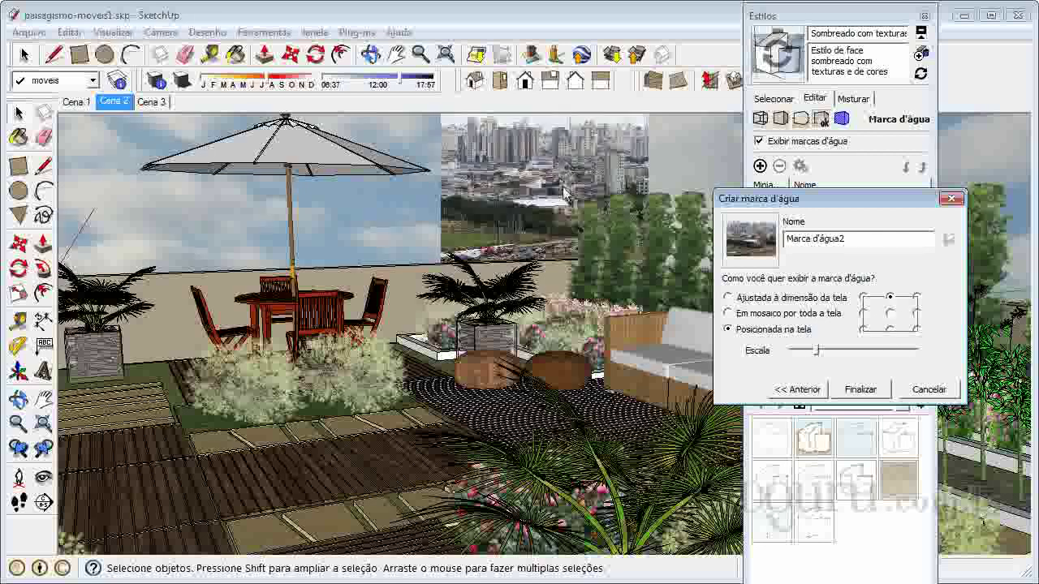
click(891, 316)
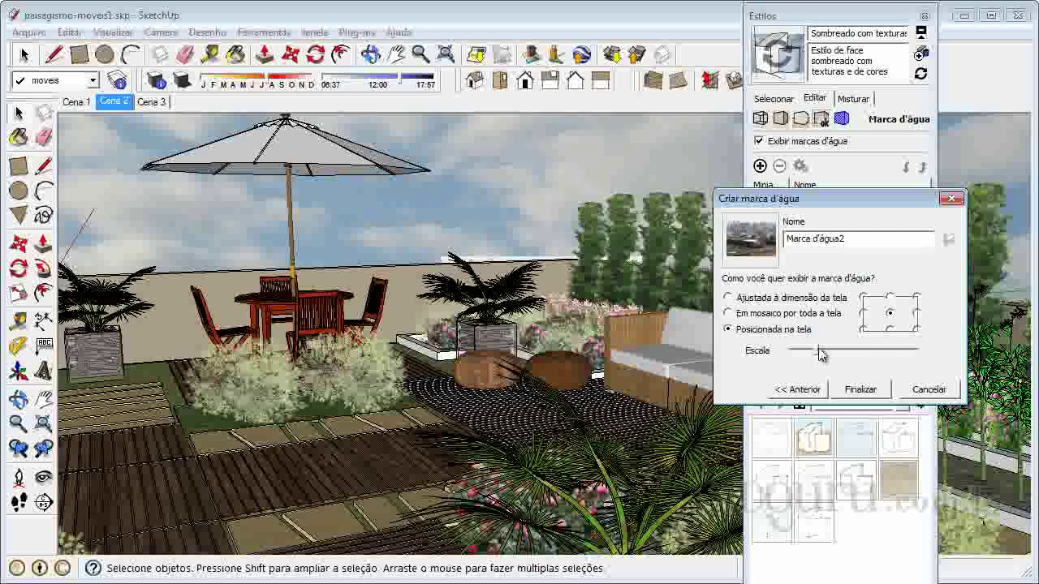
drag(818, 347, 930, 359)
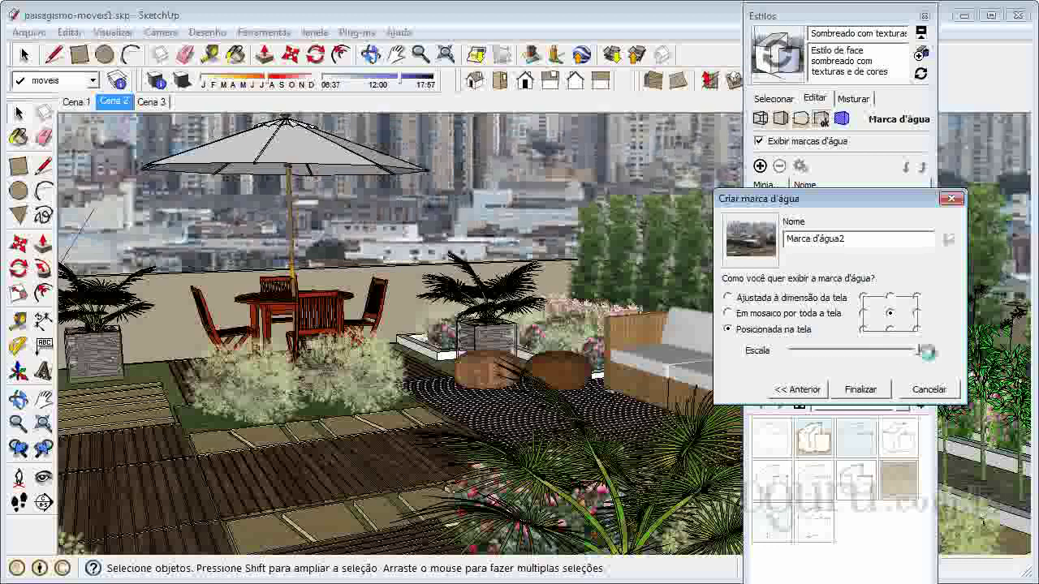
click(890, 330)
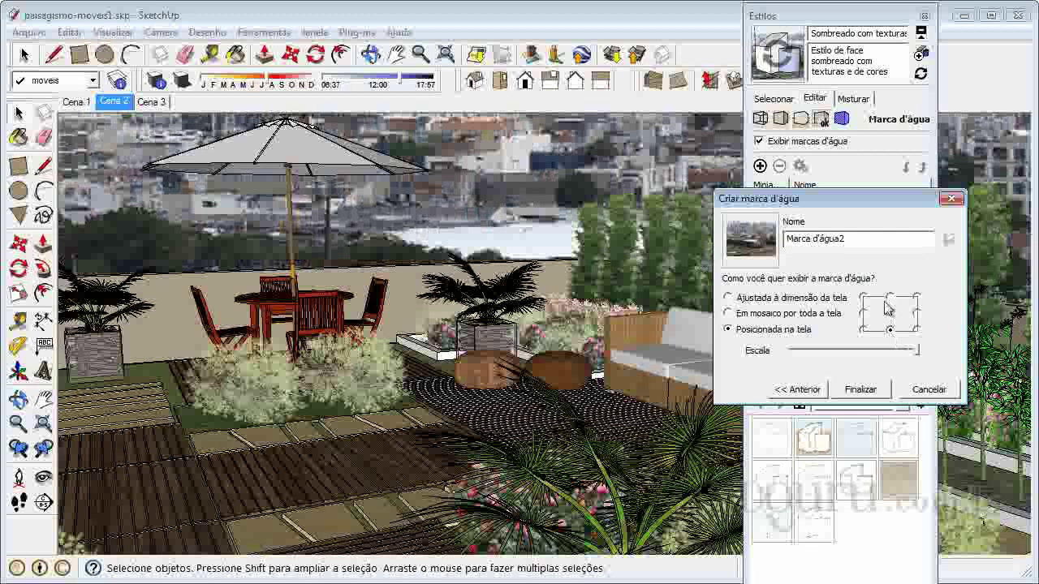
click(889, 298)
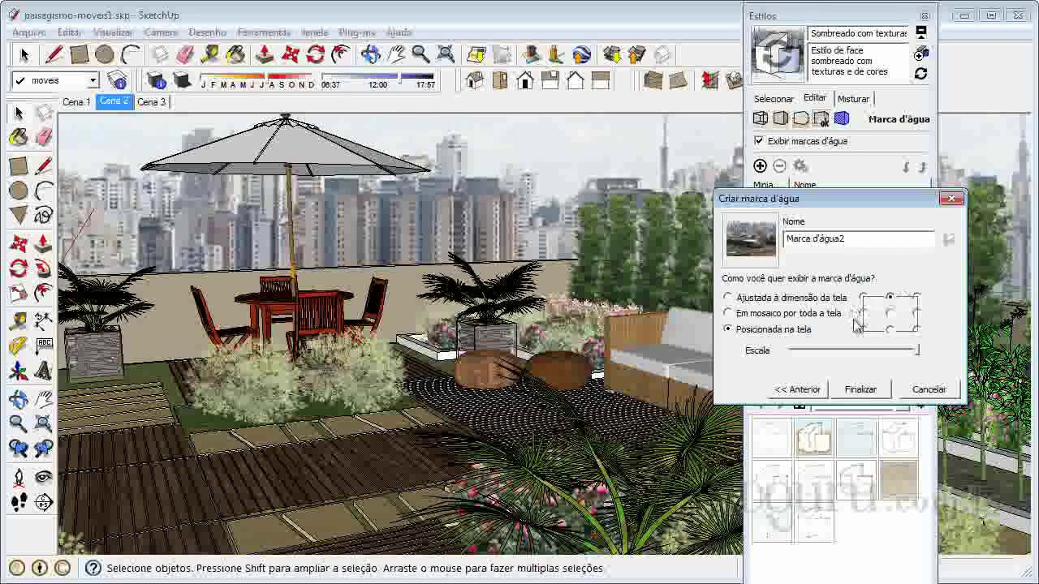
Step: Finish Marca d'água2, delete Marca d'água1, then update the style and close Estilos
click(860, 390)
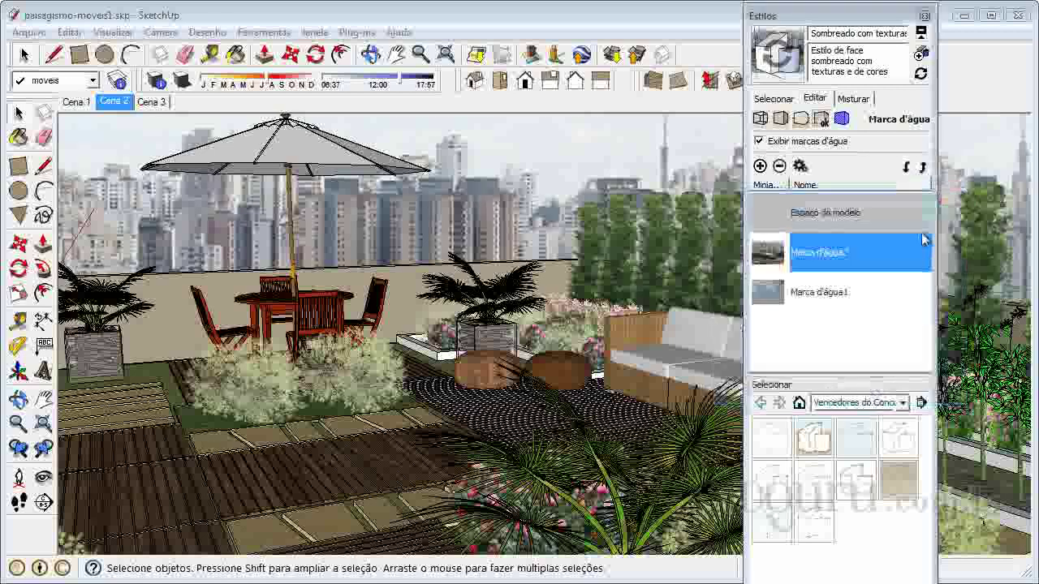
click(844, 296)
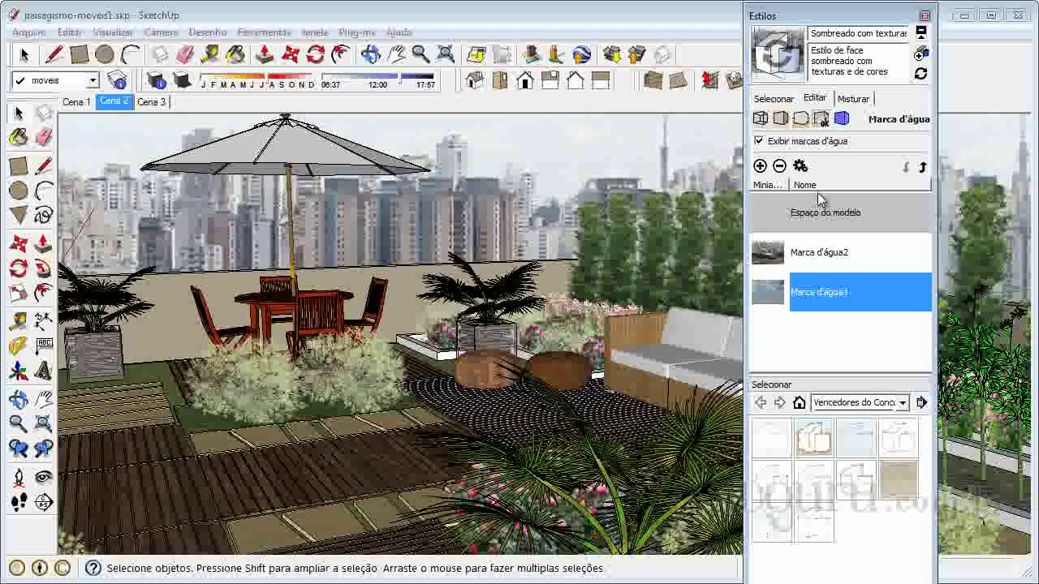
click(780, 166)
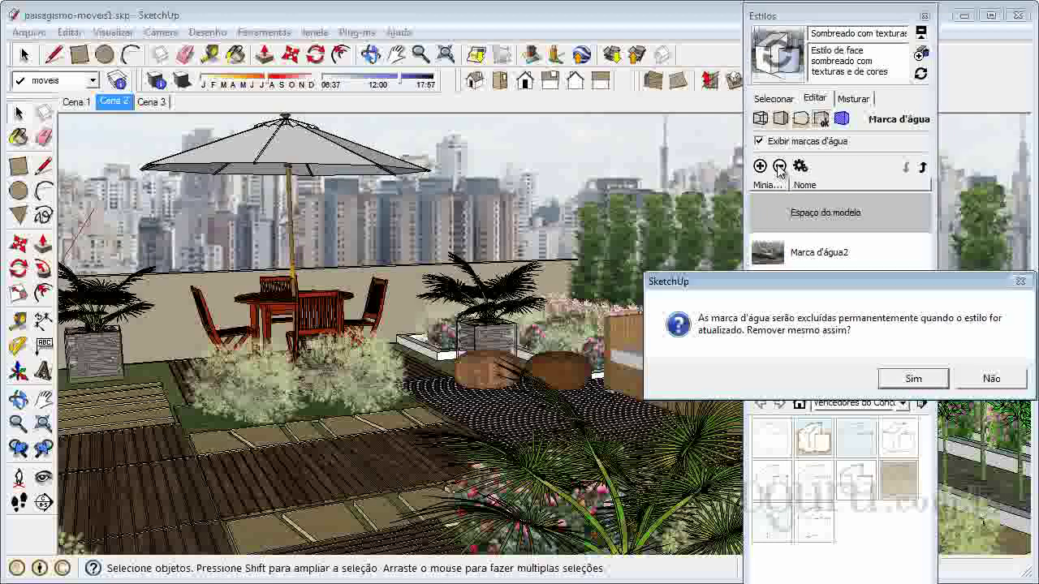
click(914, 379)
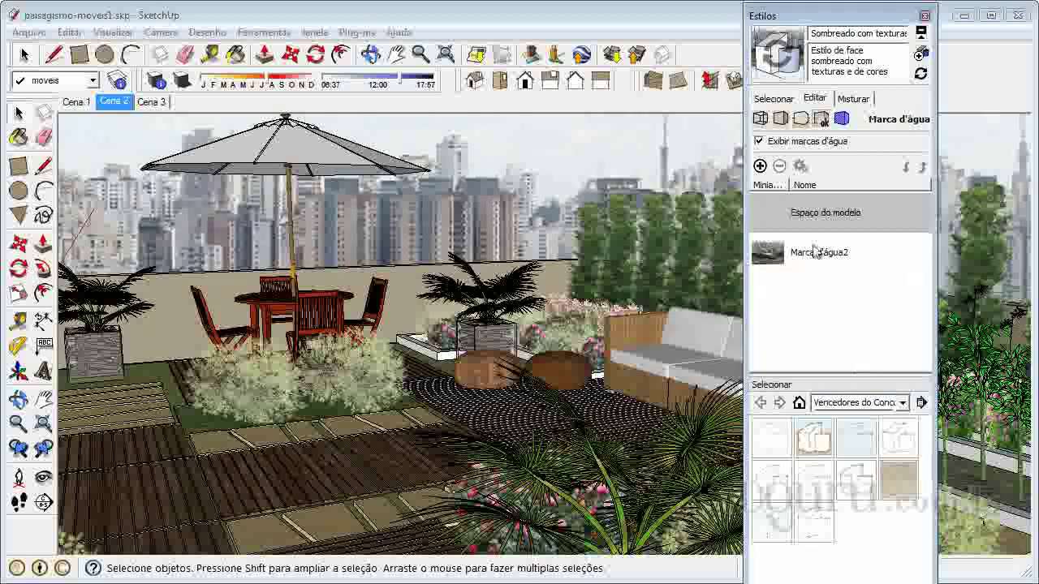
click(785, 58)
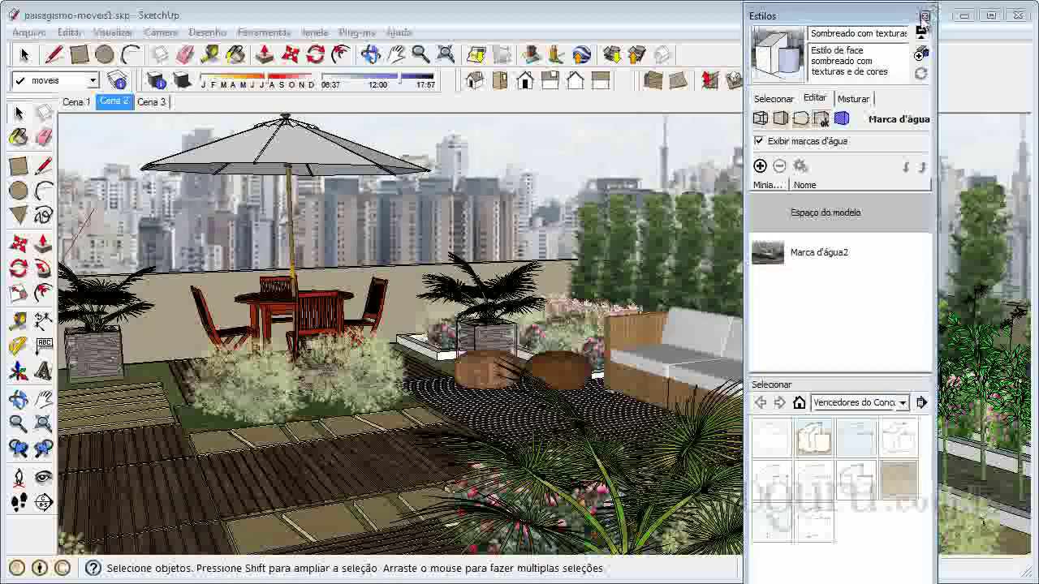
click(924, 17)
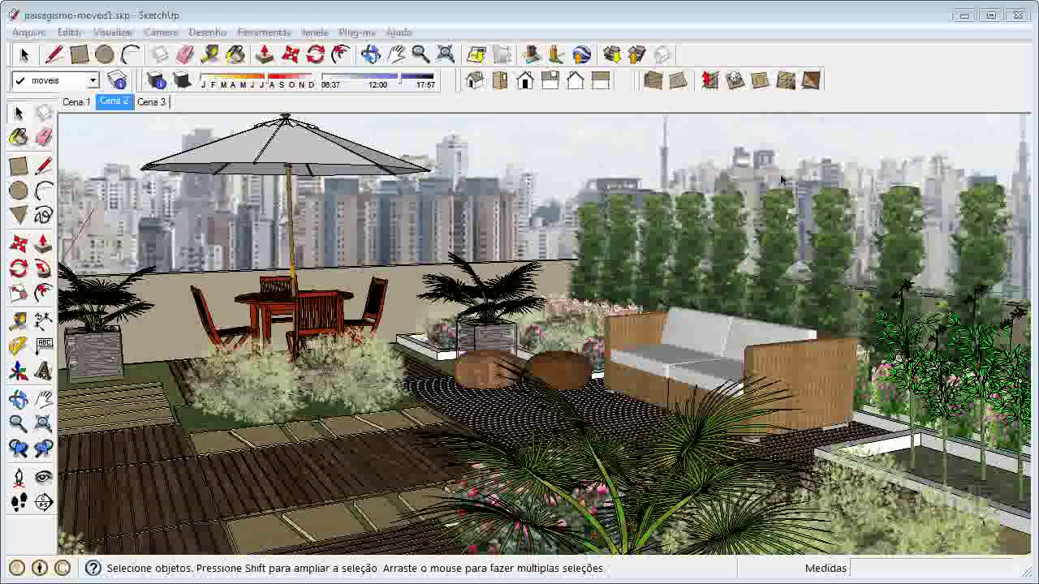
Step: Check Cena 3 and Cena 1 for the city-skyline background behind the terrace
click(150, 103)
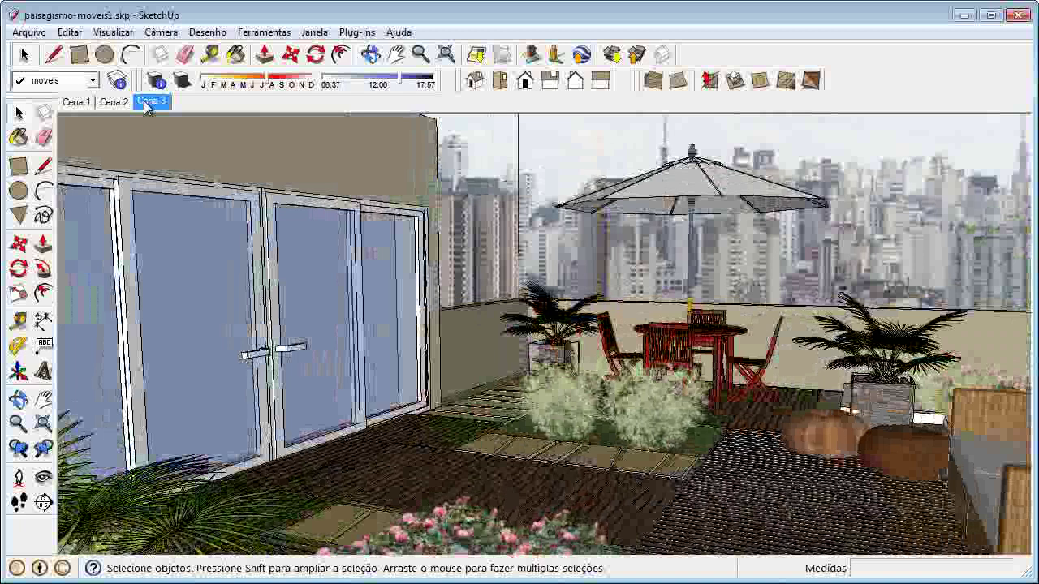
click(86, 104)
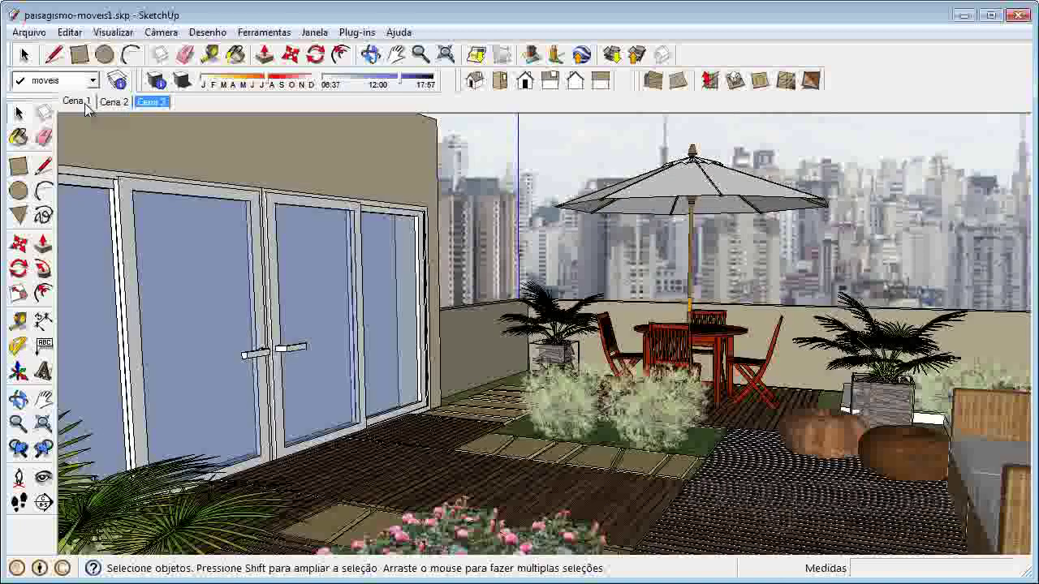